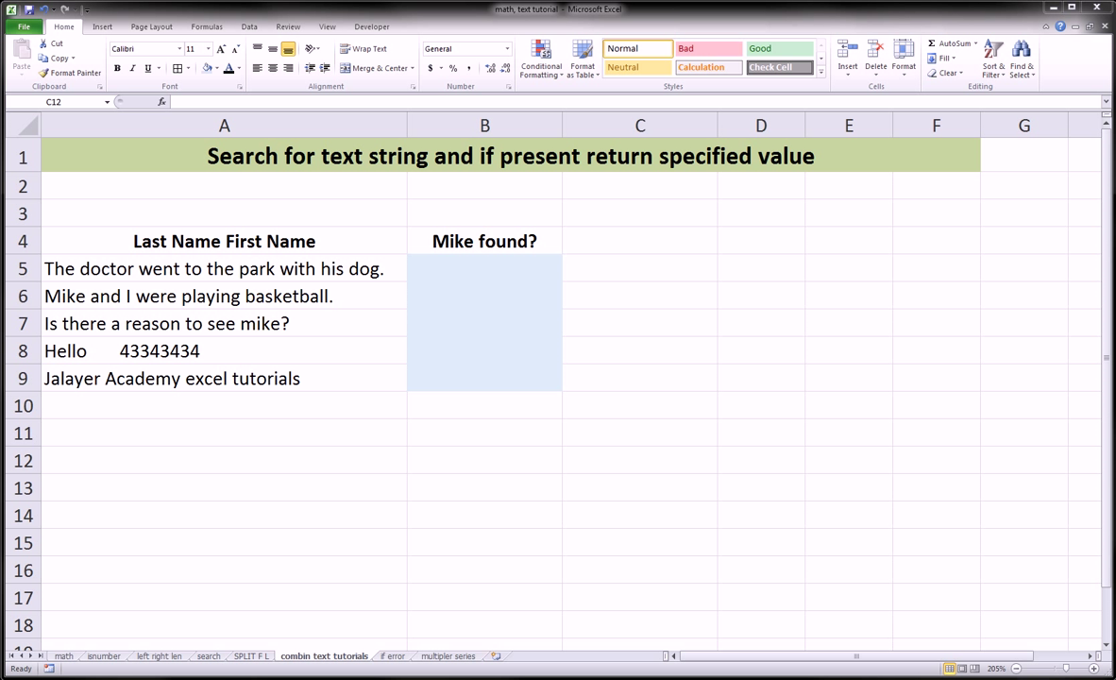
- Select and deselect the sentences in A5:A9 and the answer cells B5:B9
click(509, 267)
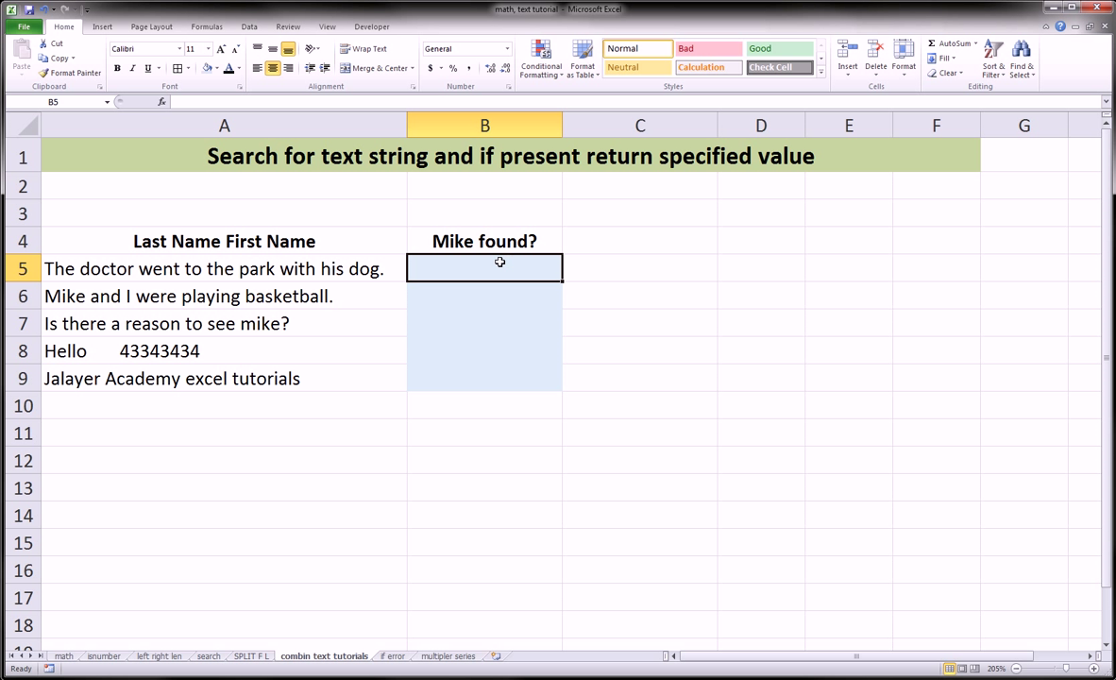
drag(302, 274, 293, 378)
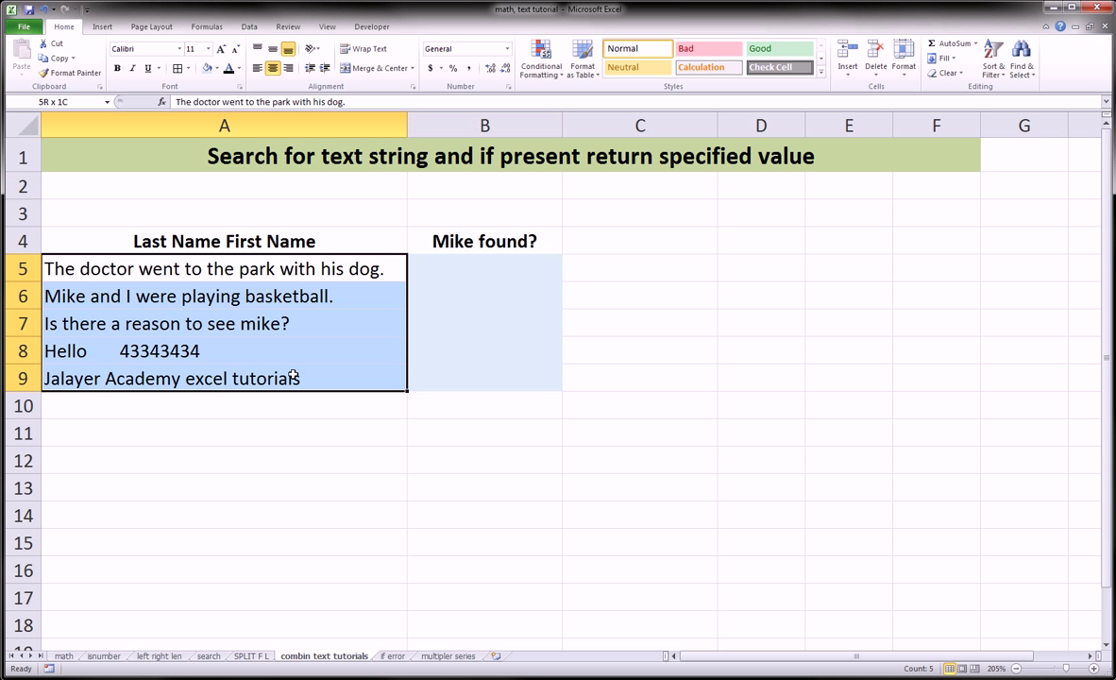
drag(251, 261, 257, 388)
click(274, 404)
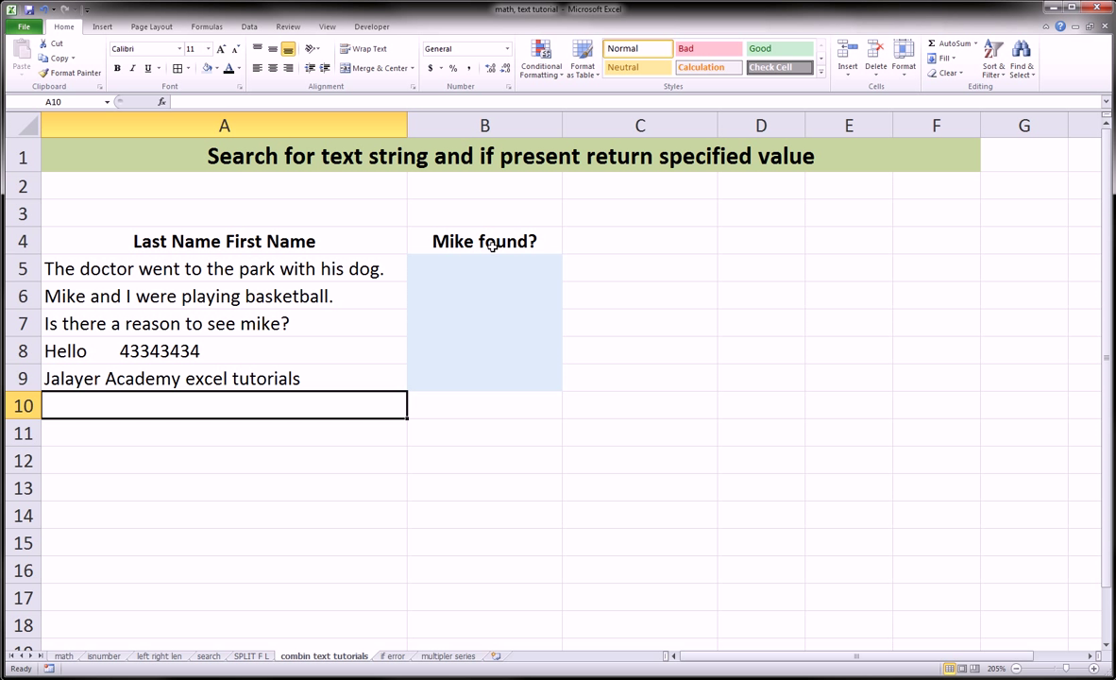
drag(480, 274, 493, 374)
click(623, 466)
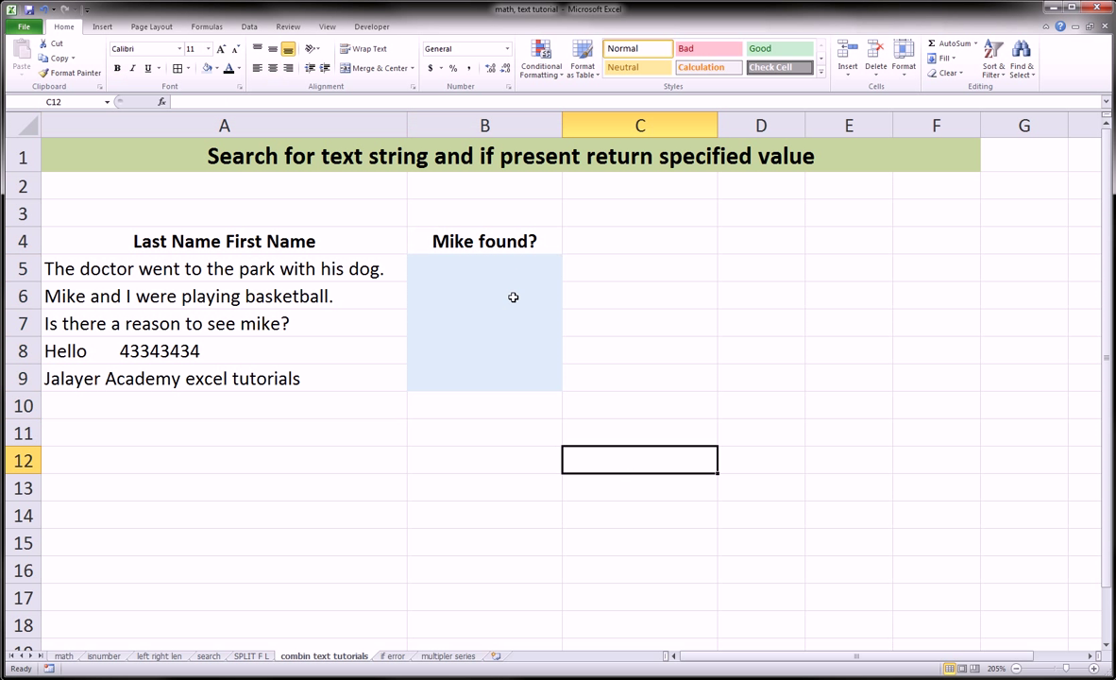
drag(474, 263, 525, 380)
click(531, 414)
click(455, 269)
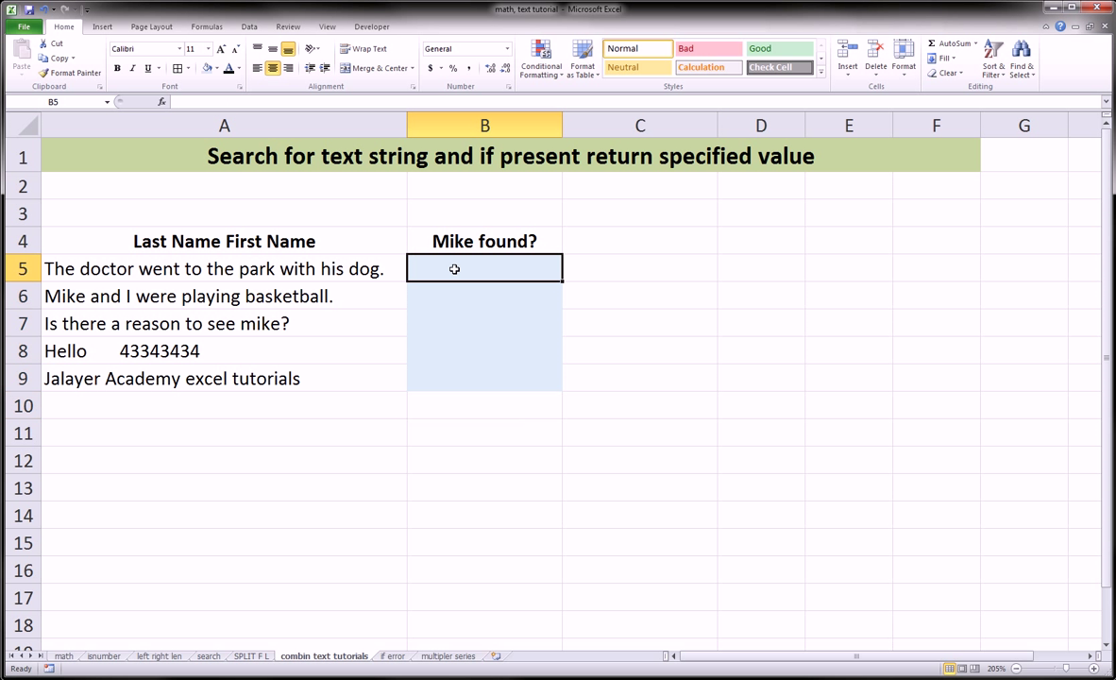
- Review each sample sentence in A5 through A9 one by one
click(310, 274)
click(323, 295)
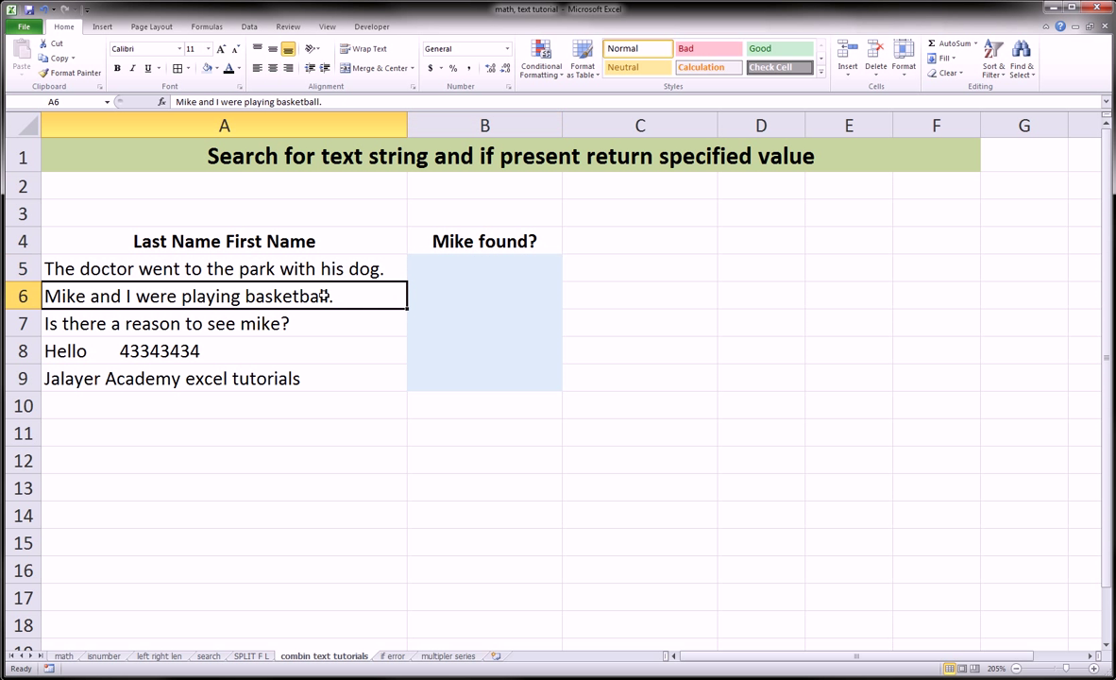
click(315, 326)
click(319, 355)
click(321, 370)
click(325, 314)
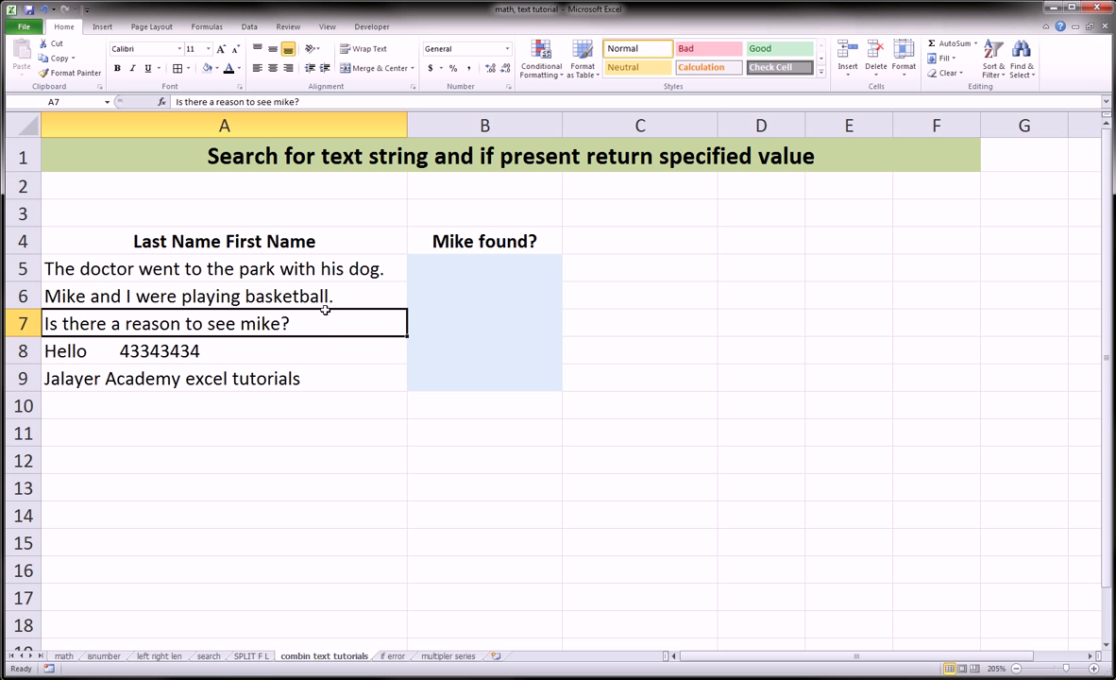
click(324, 264)
click(329, 294)
click(319, 323)
click(315, 356)
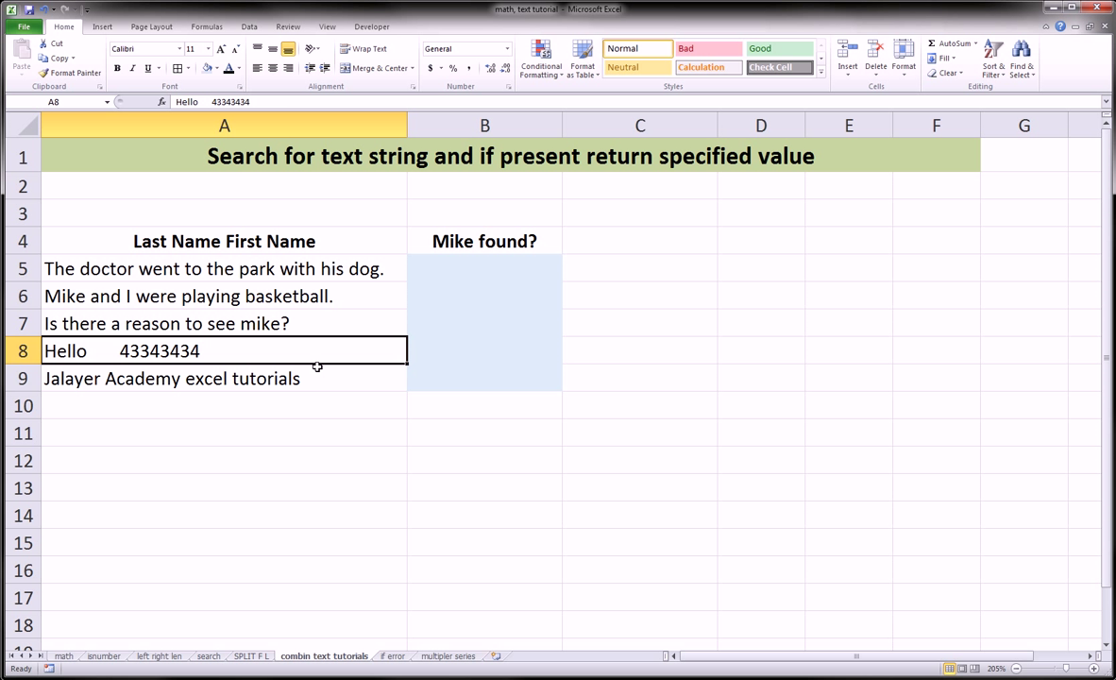
- Append 'mike' after 'tutorials' at the end of the A9 sentence
click(317, 368)
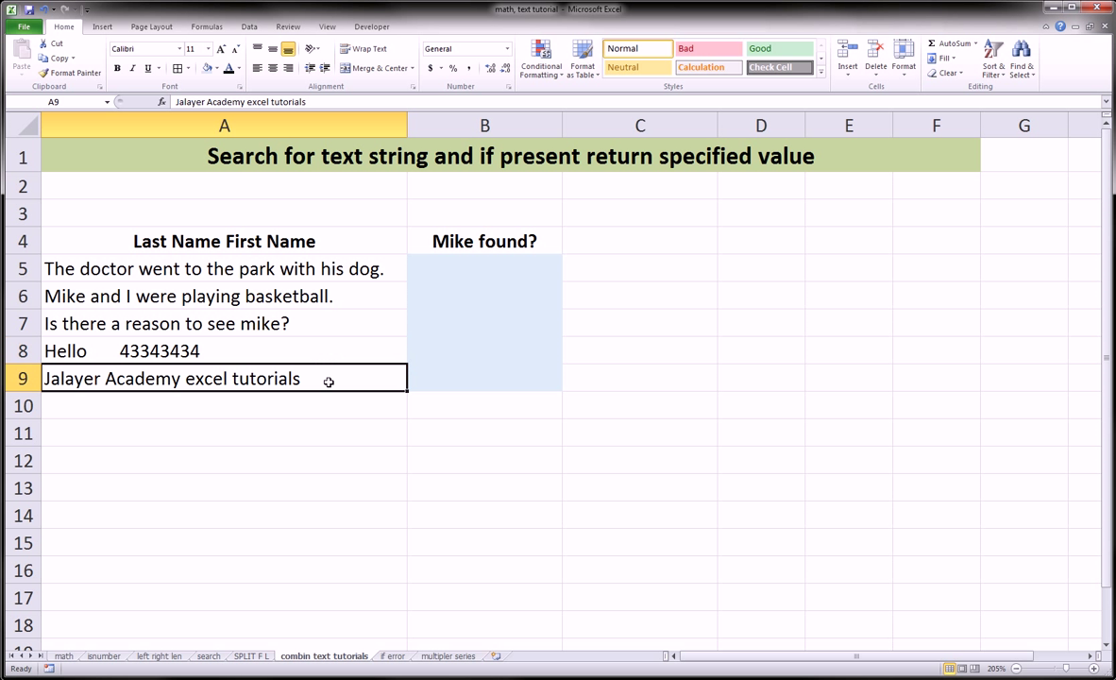
double_click(321, 379)
text(mi)
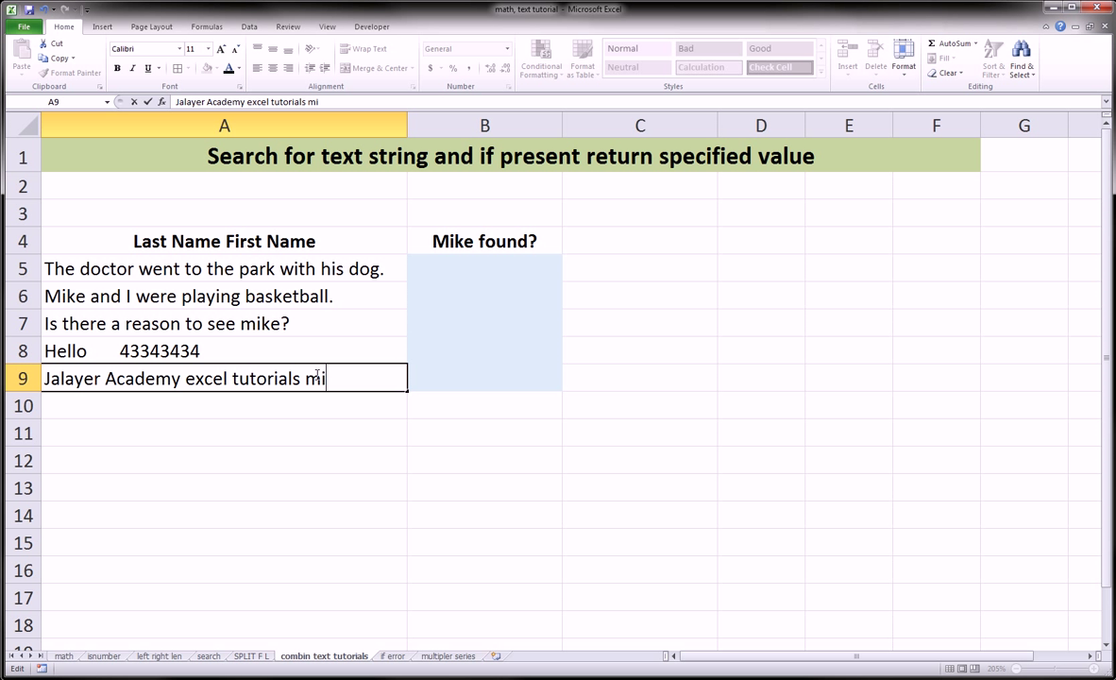
text(ke)
key(Return)
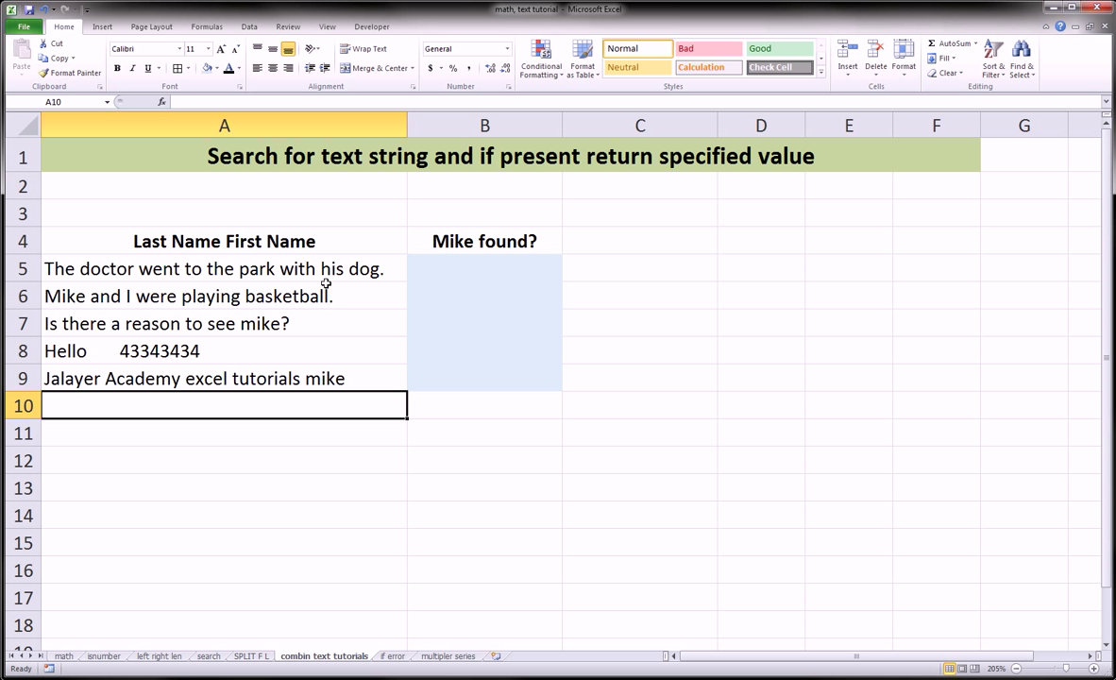
- Recheck the sentences in A5:A9, including the updated A9, and the answer cells
click(442, 272)
click(216, 267)
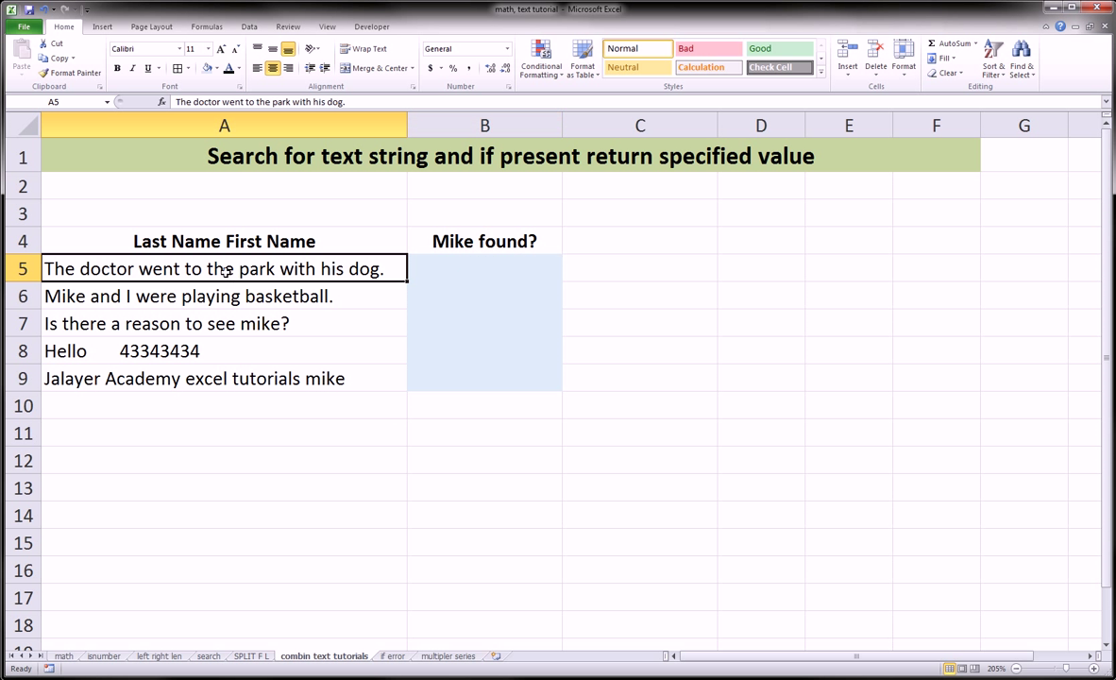
click(227, 295)
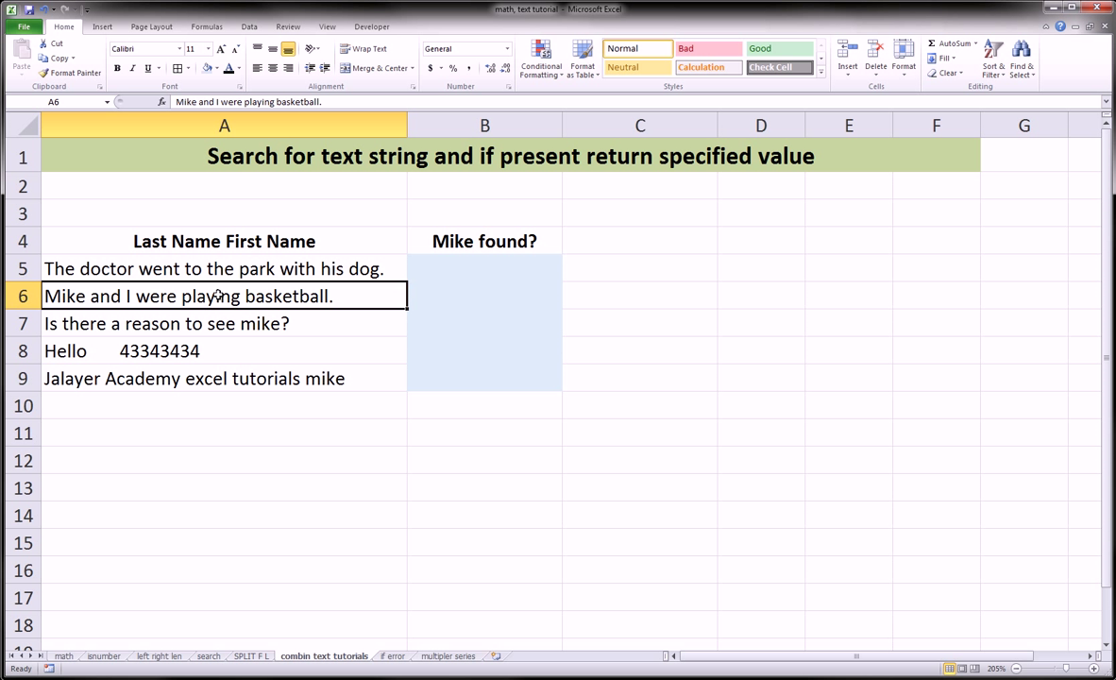
click(227, 313)
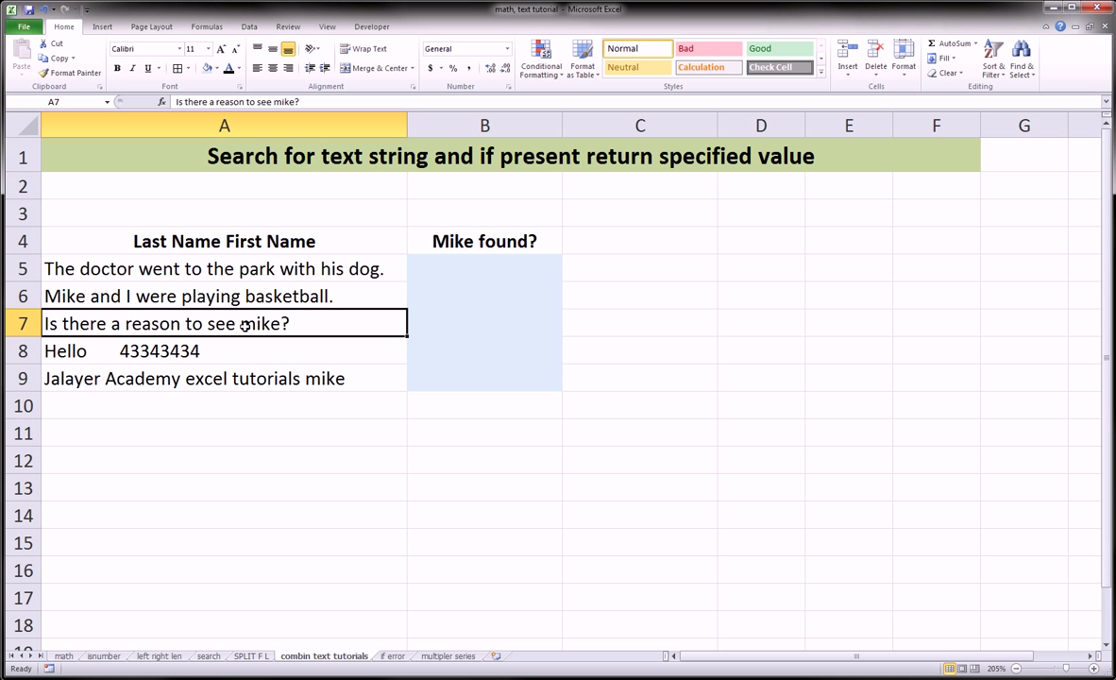
click(287, 378)
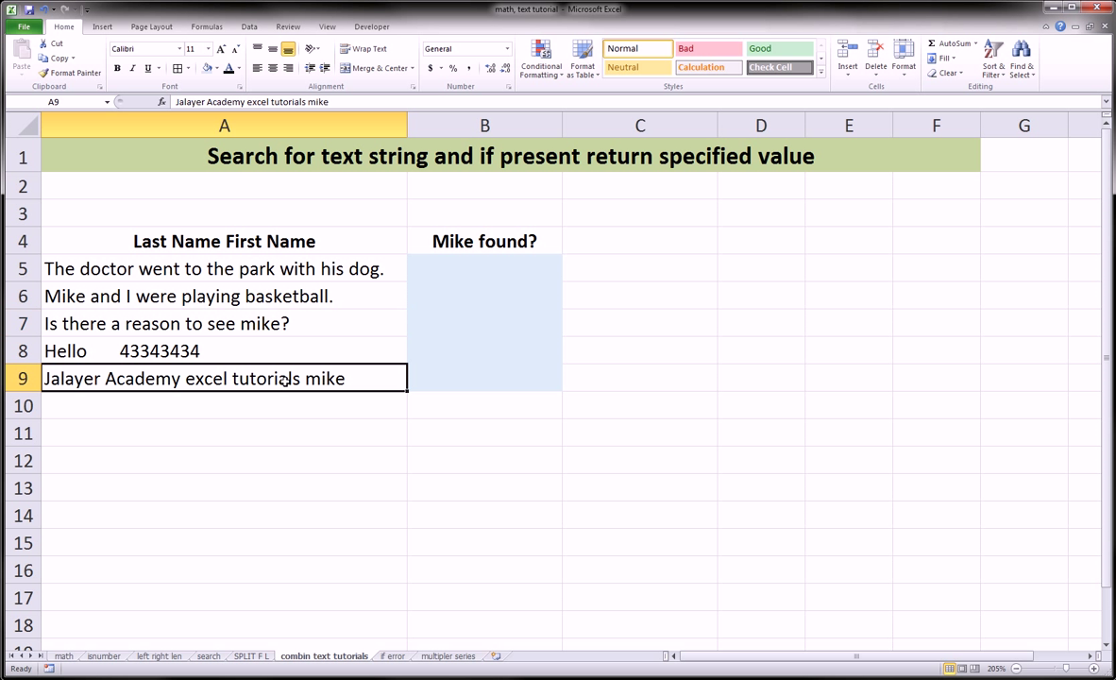
click(274, 296)
drag(227, 268, 250, 354)
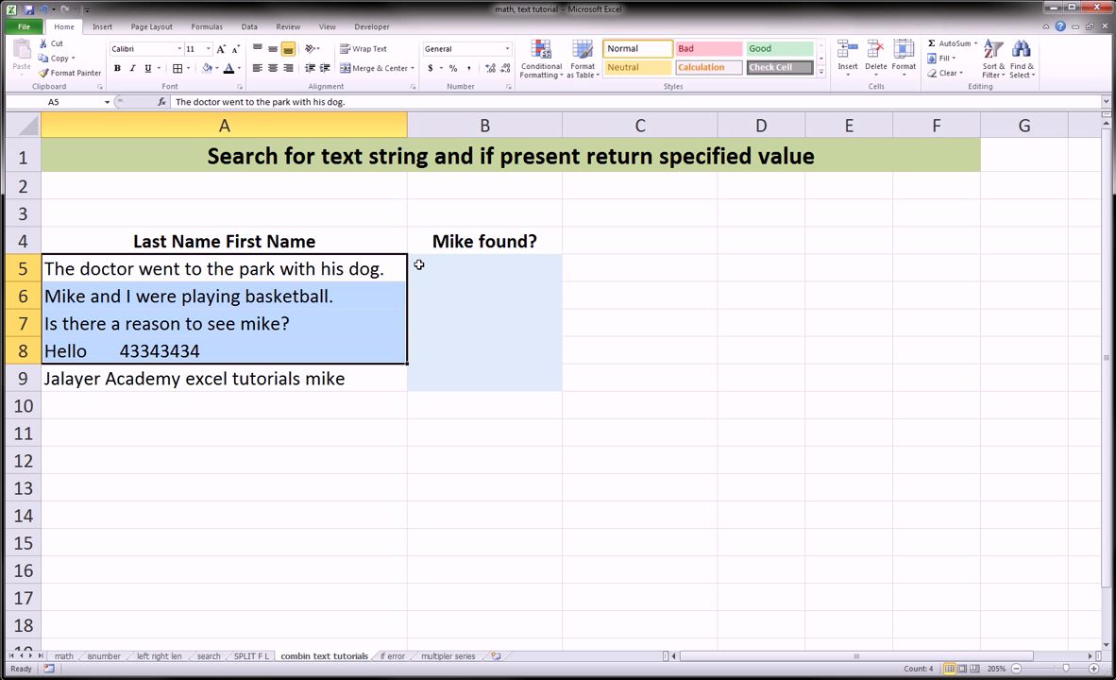
click(434, 289)
click(449, 342)
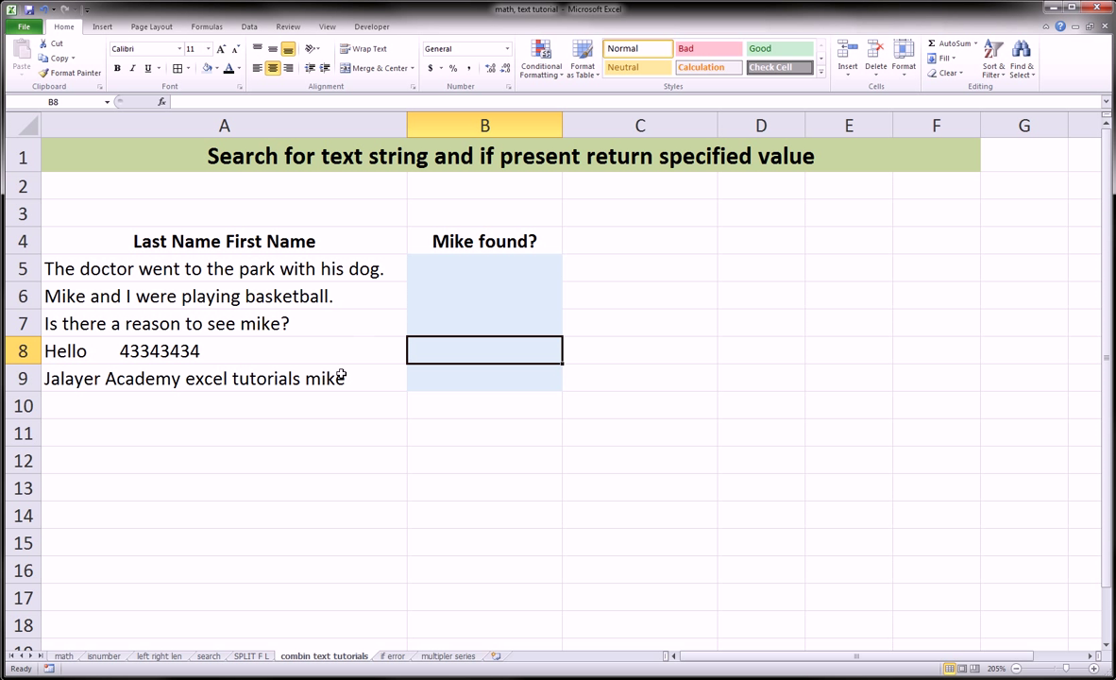
key(shift+Return)
key(shift+Return)
key(shift+Return)
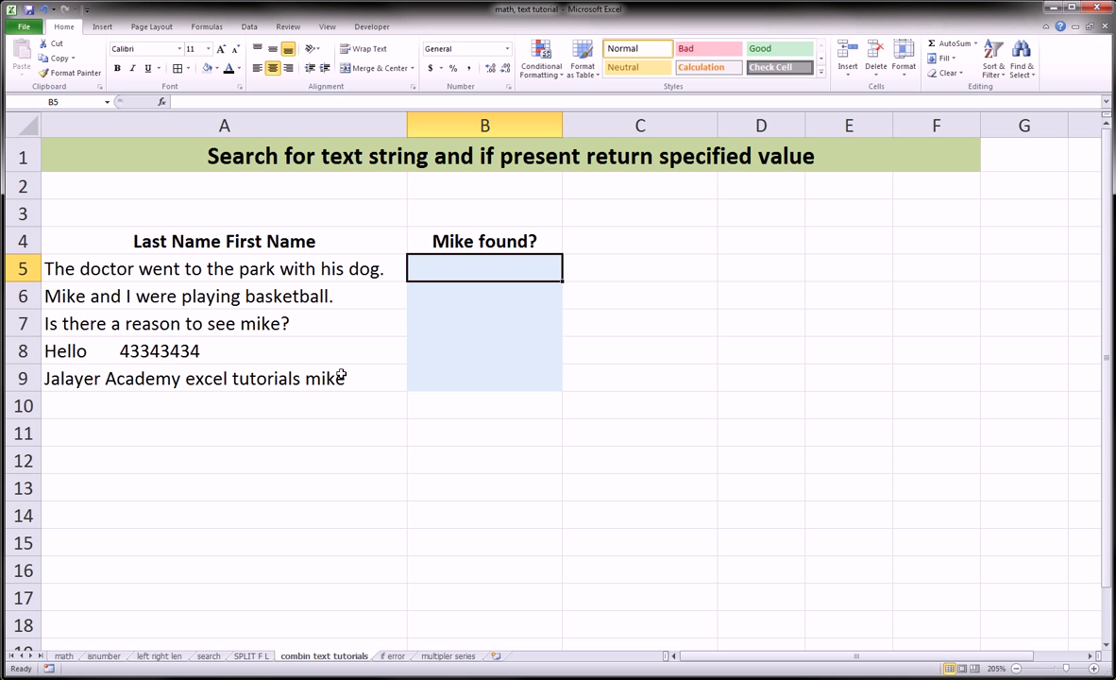
- Begin B5's formula as =IF(SEARCH("mike",A5)) referencing sentence A5
text(=if()
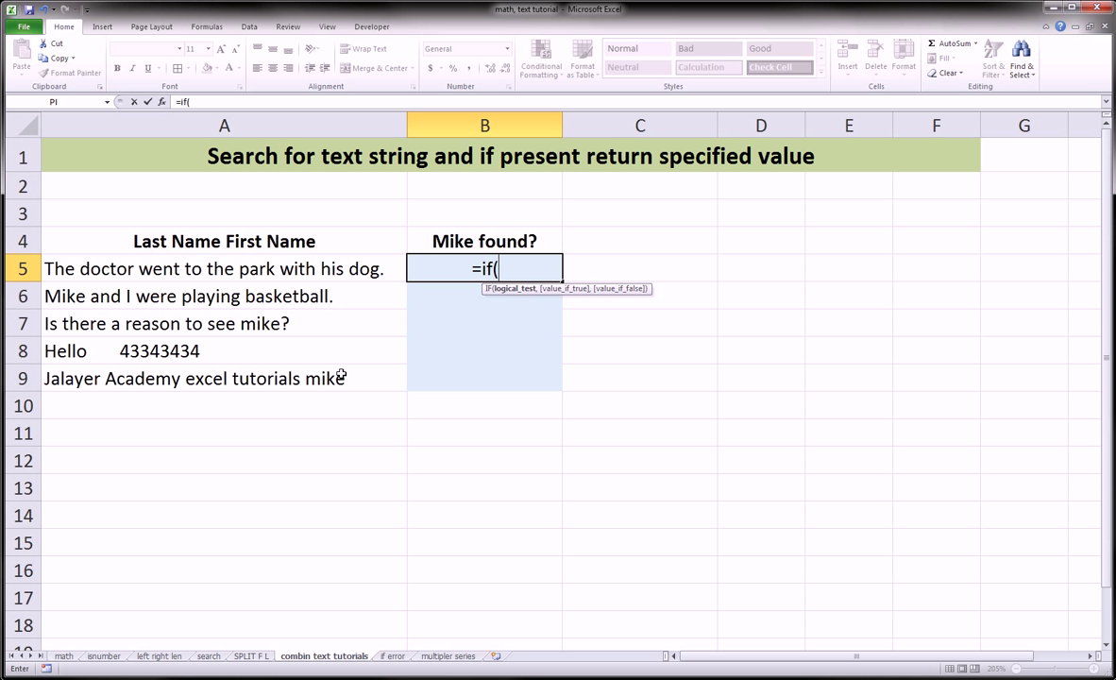
text(se)
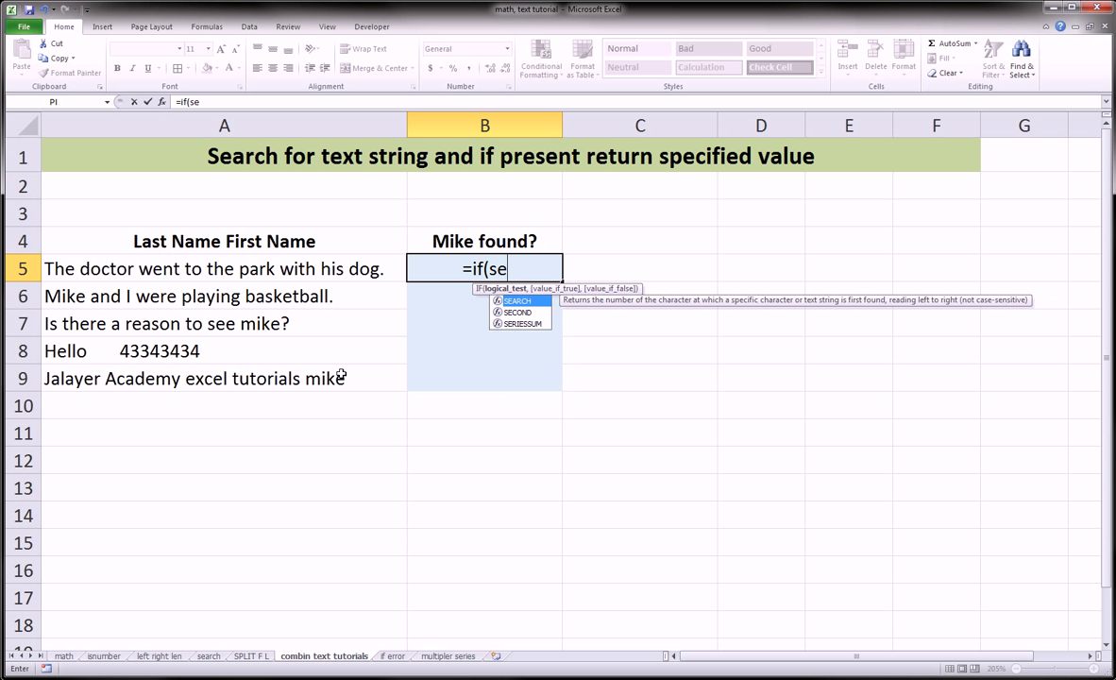
text(arch()
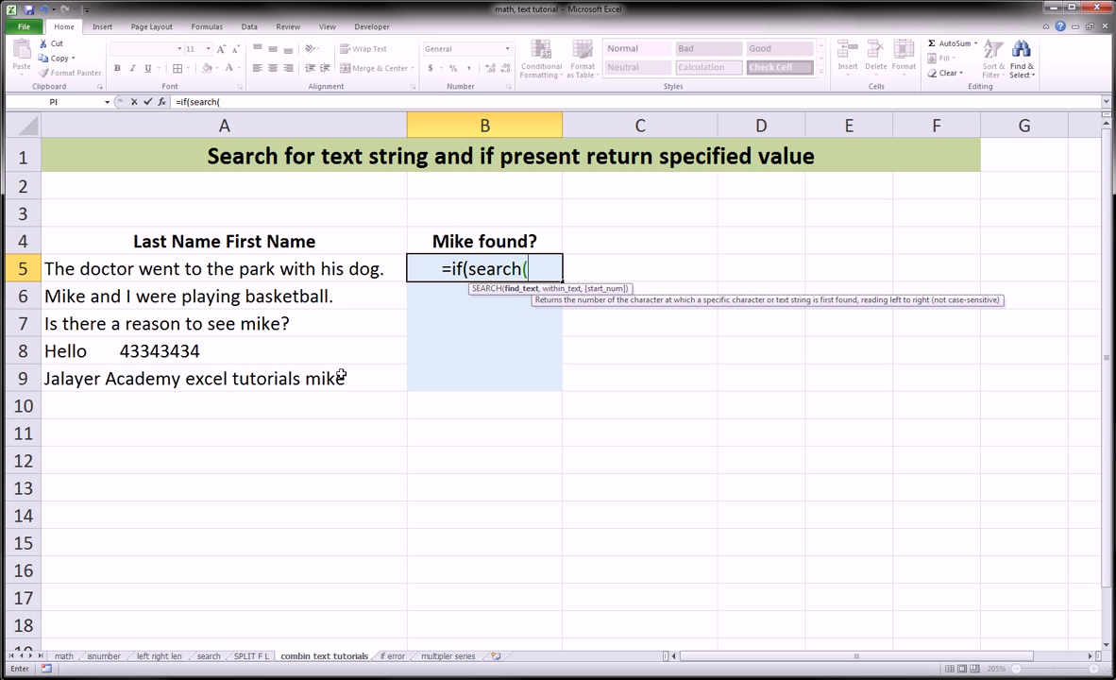
text("mike")
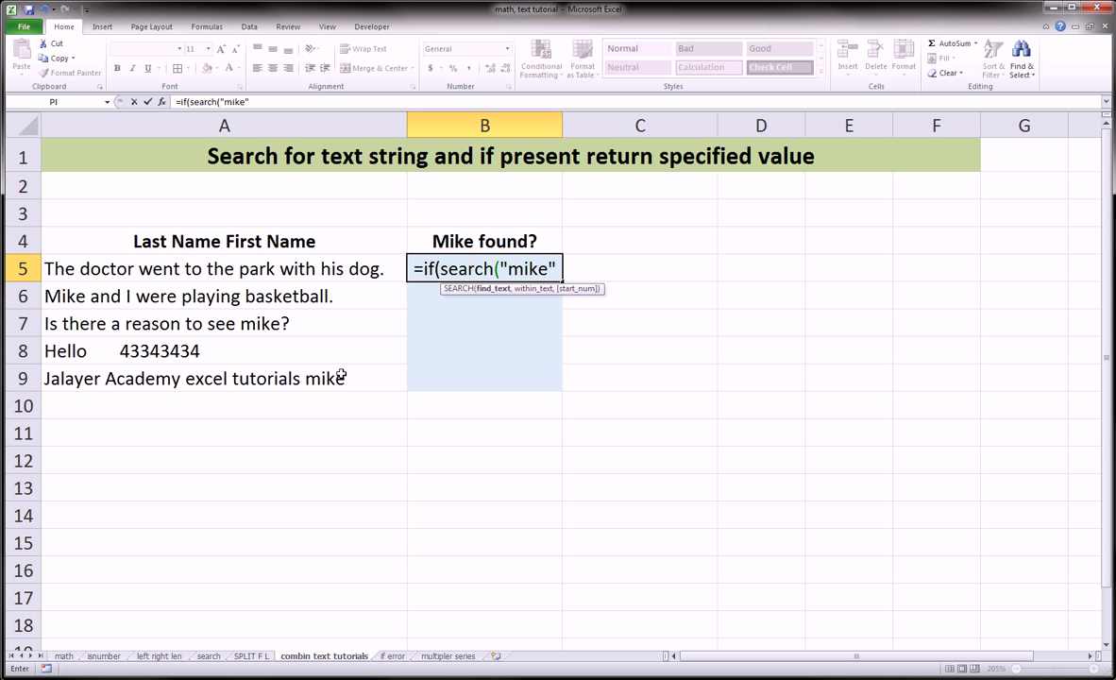
text(,)
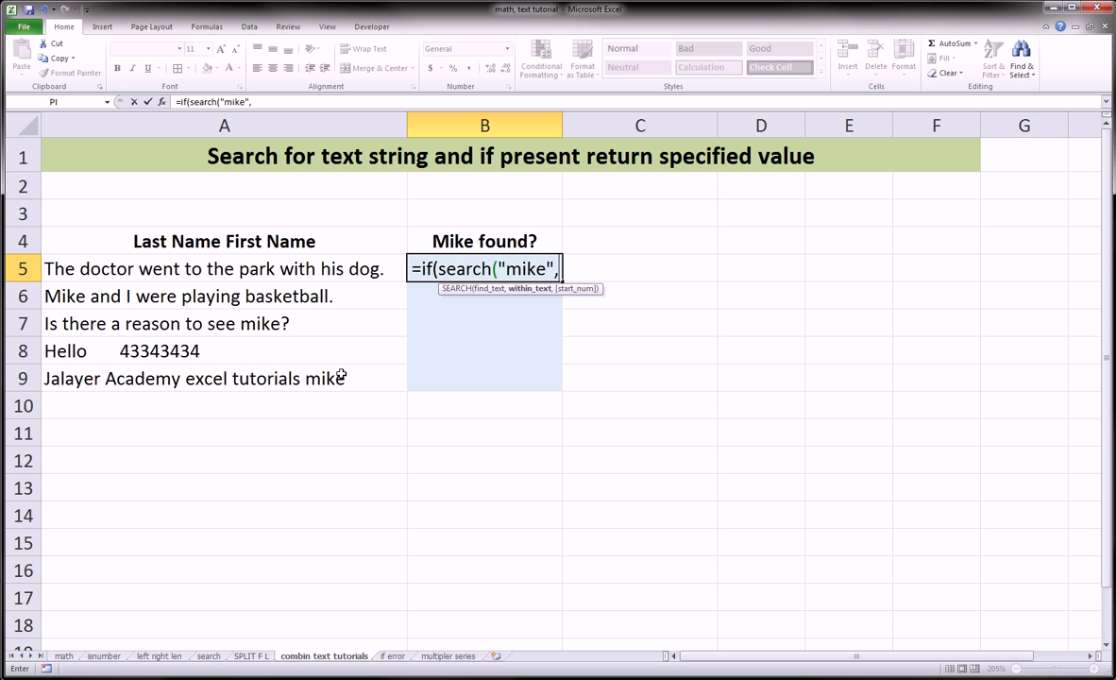
click(265, 271)
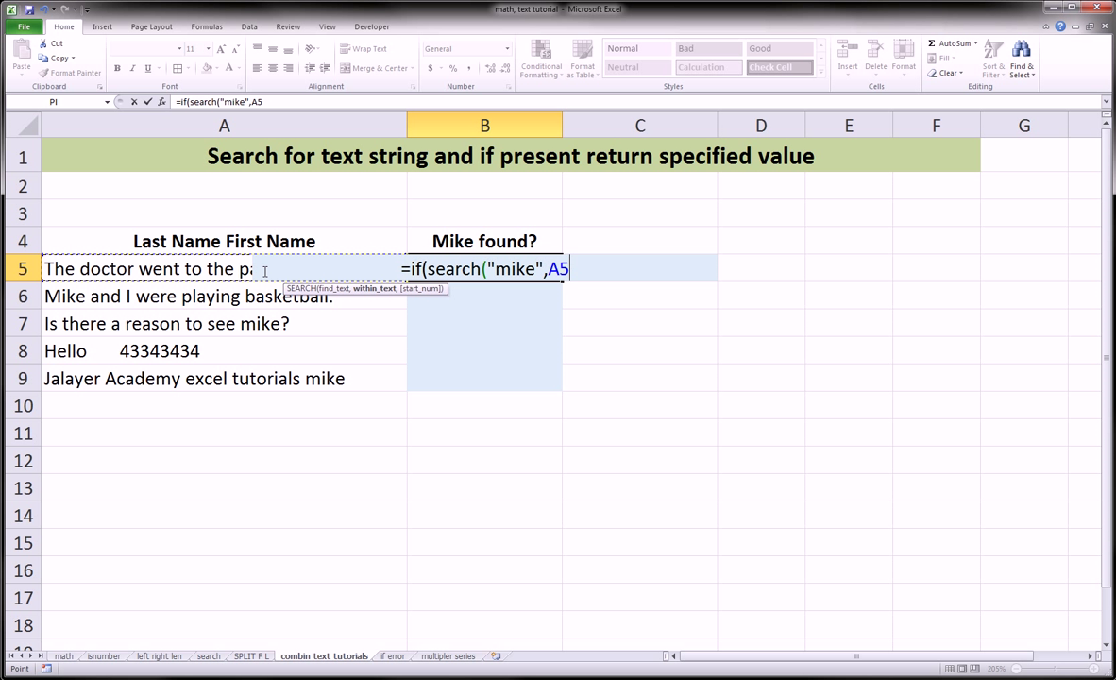
text())
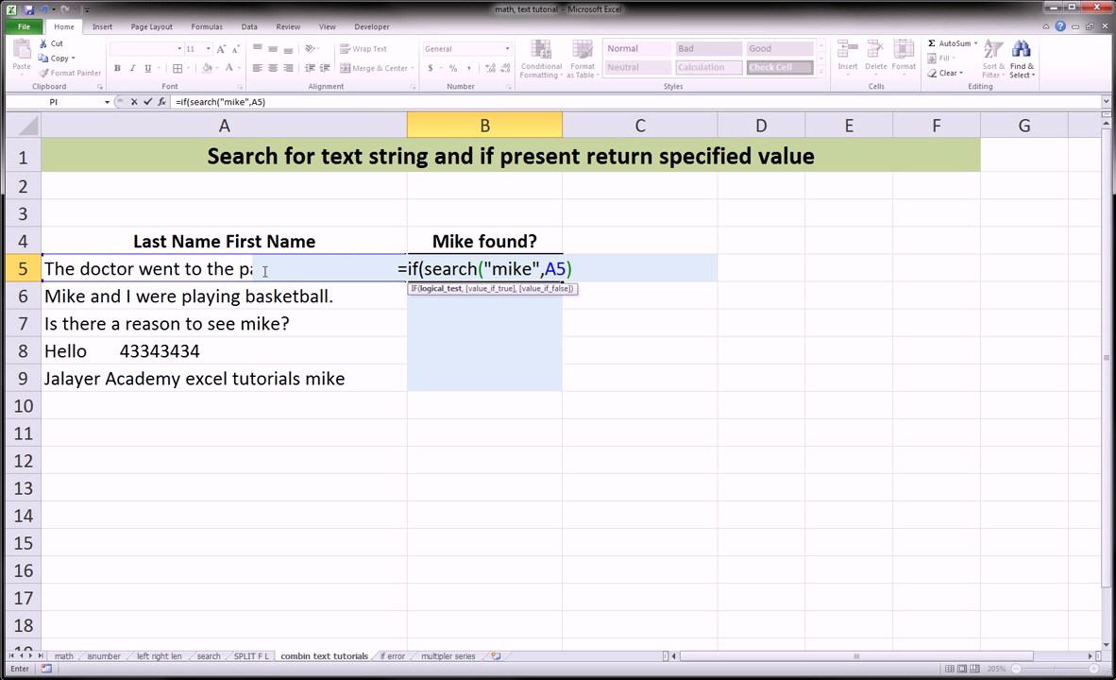
- Wrap the SEARCH in ISNUMBER and add "YES","NO" results, committing B5
click(422, 270)
text(isnumber)
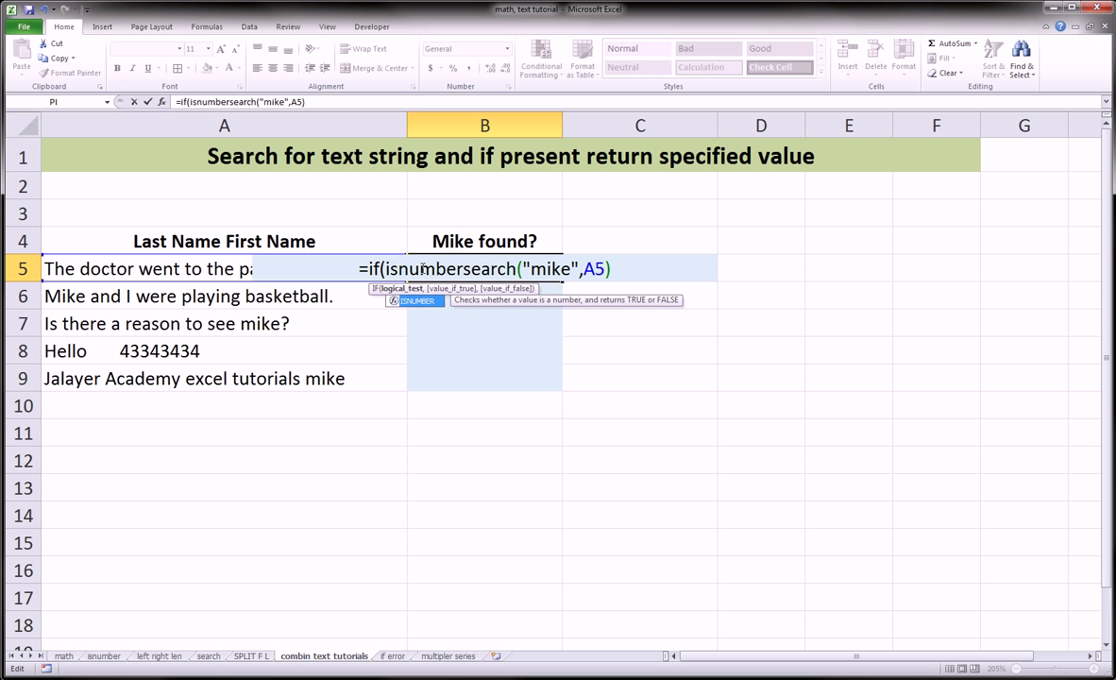
text(()
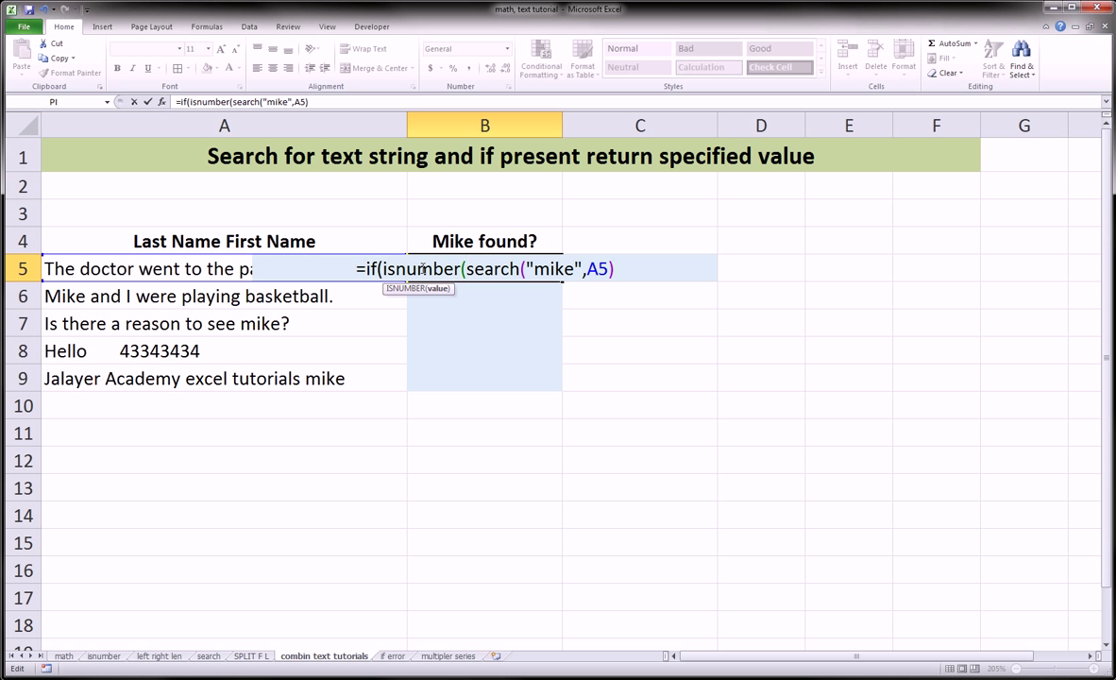
click(335, 101)
text())
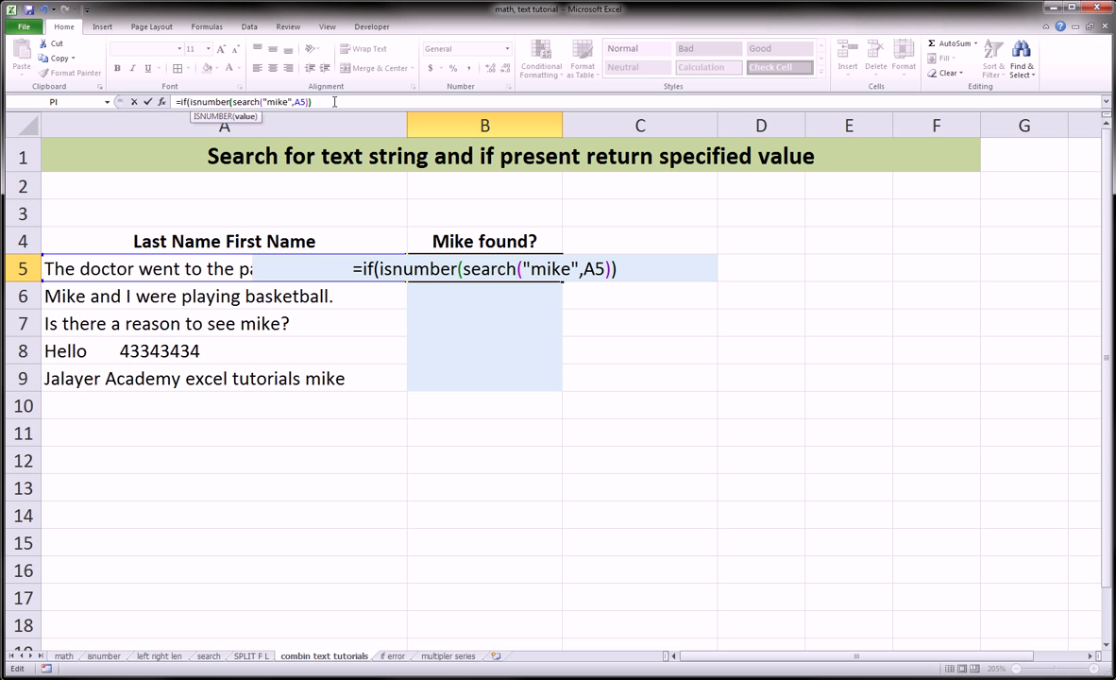
text(,)
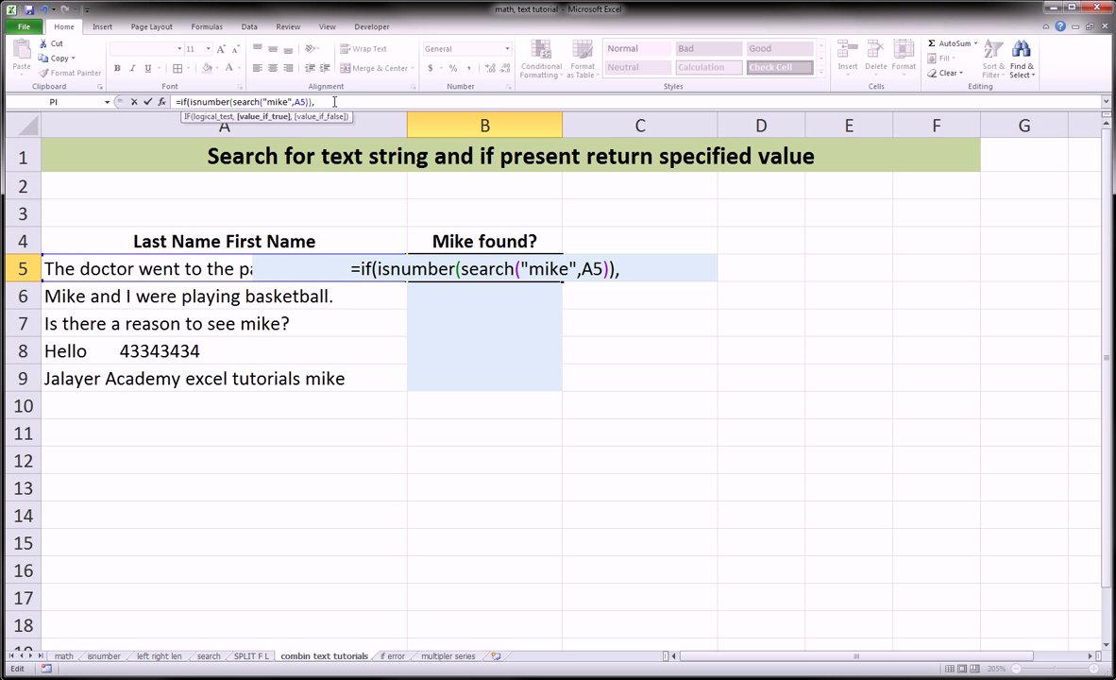
text("YES)
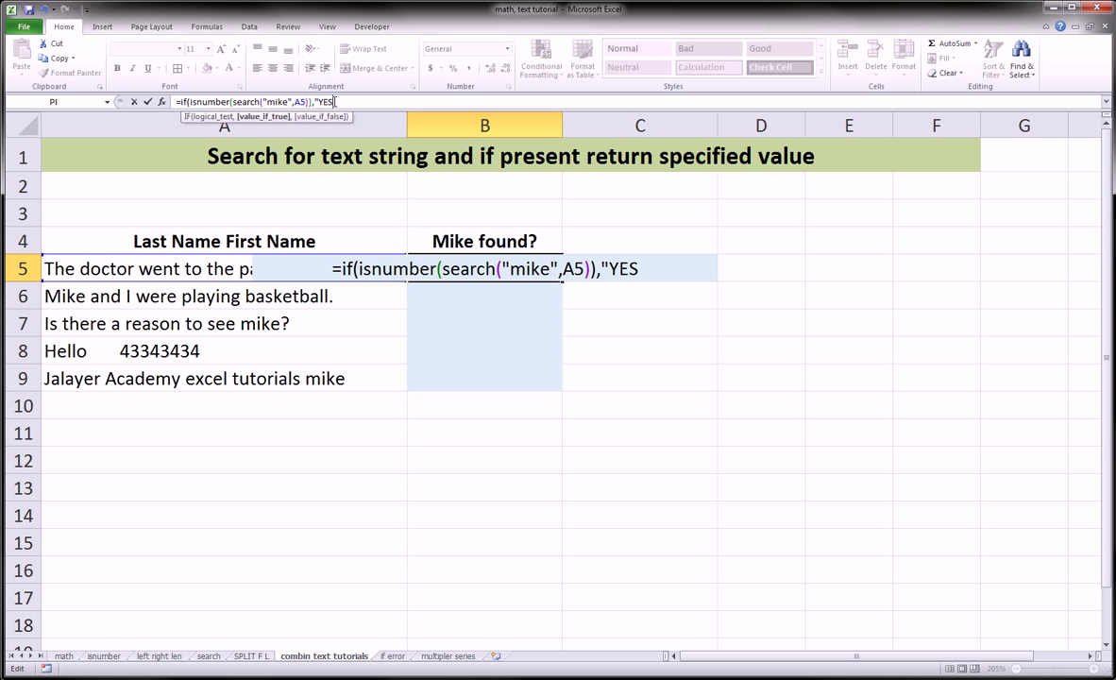
text(")
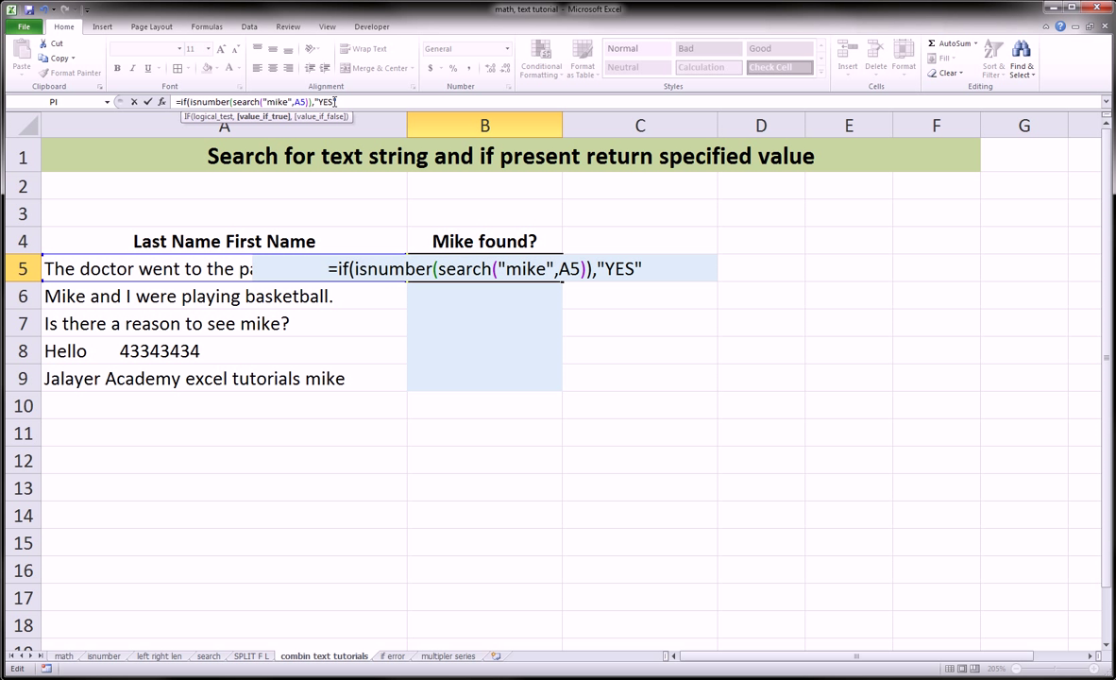
text(,")
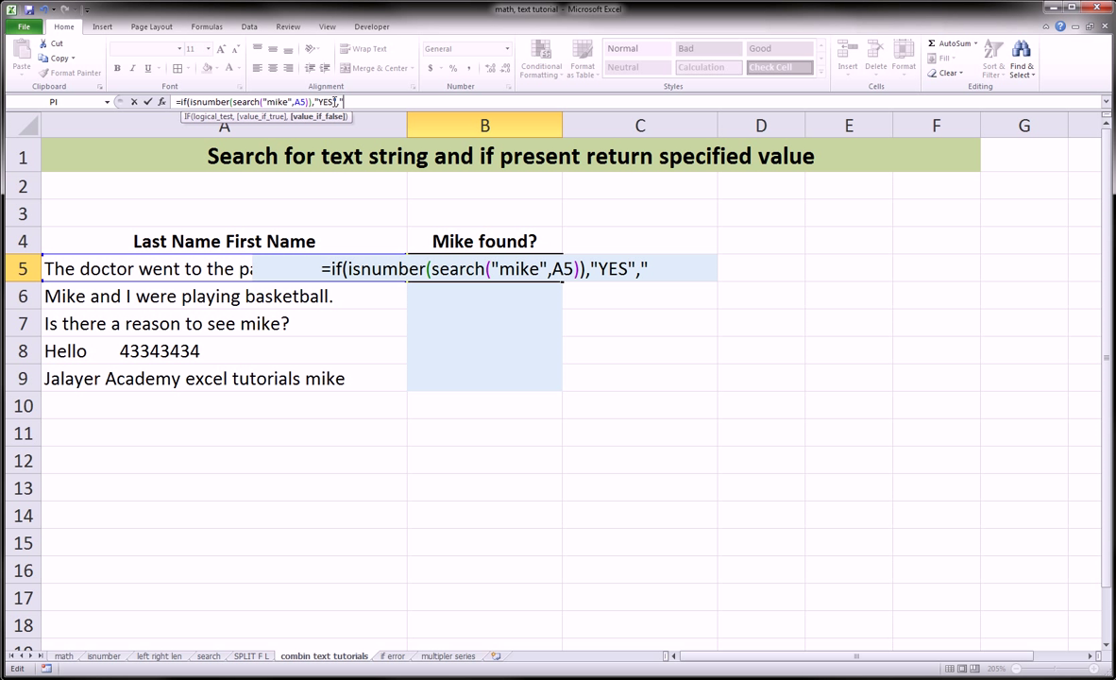
text(NO)
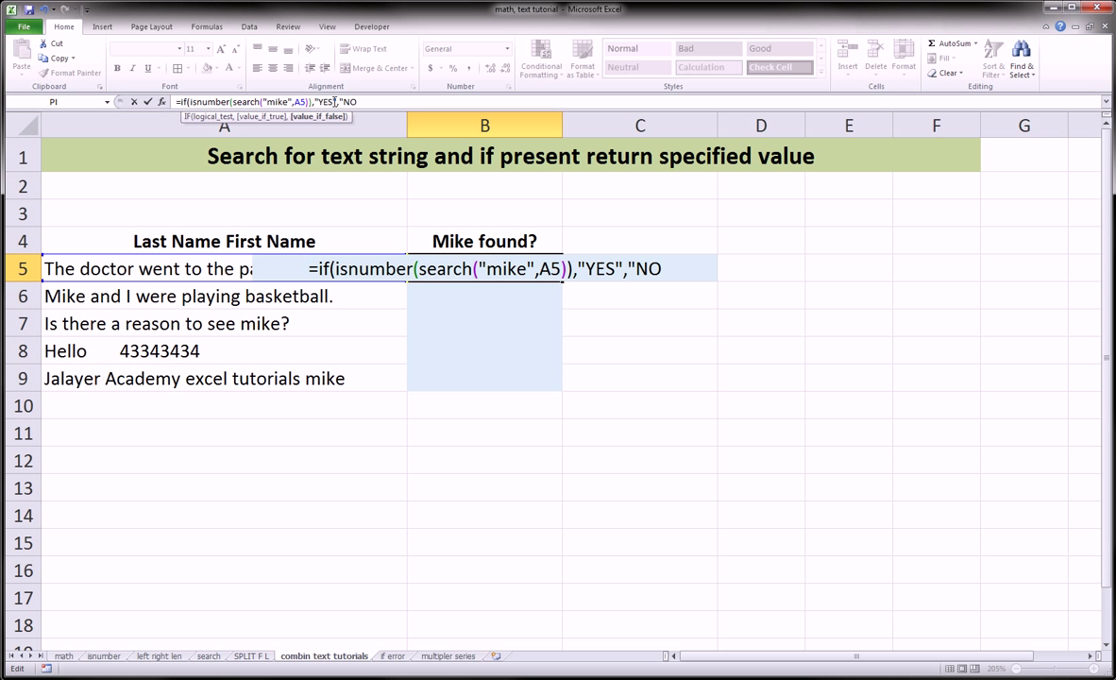
text("))
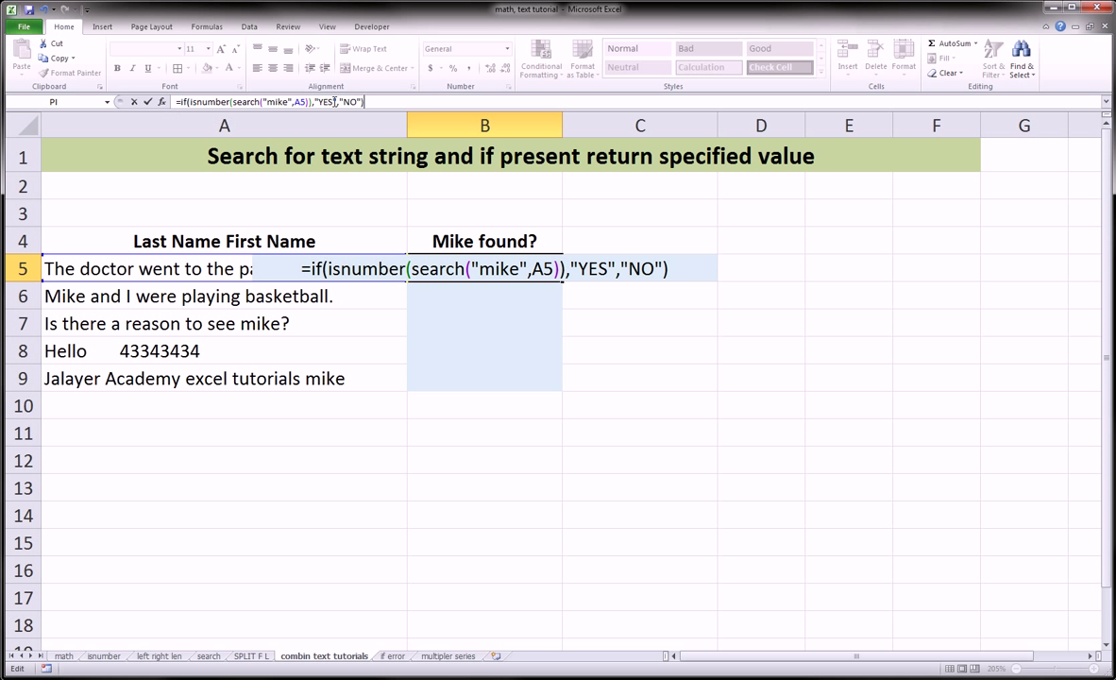
key(Return)
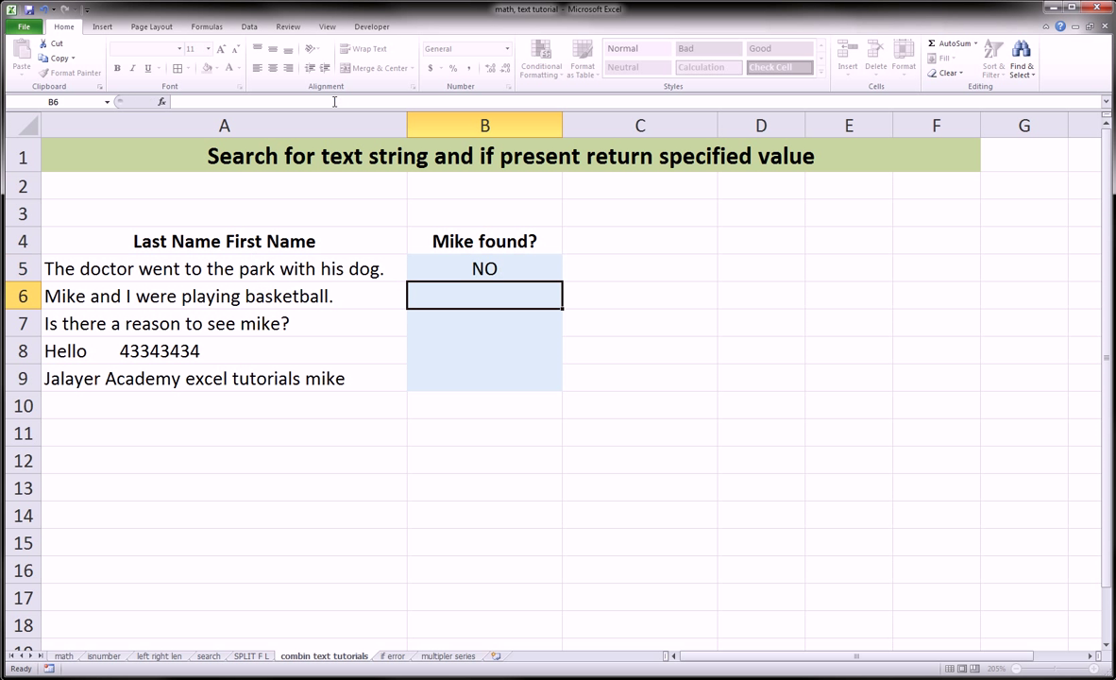
click(554, 271)
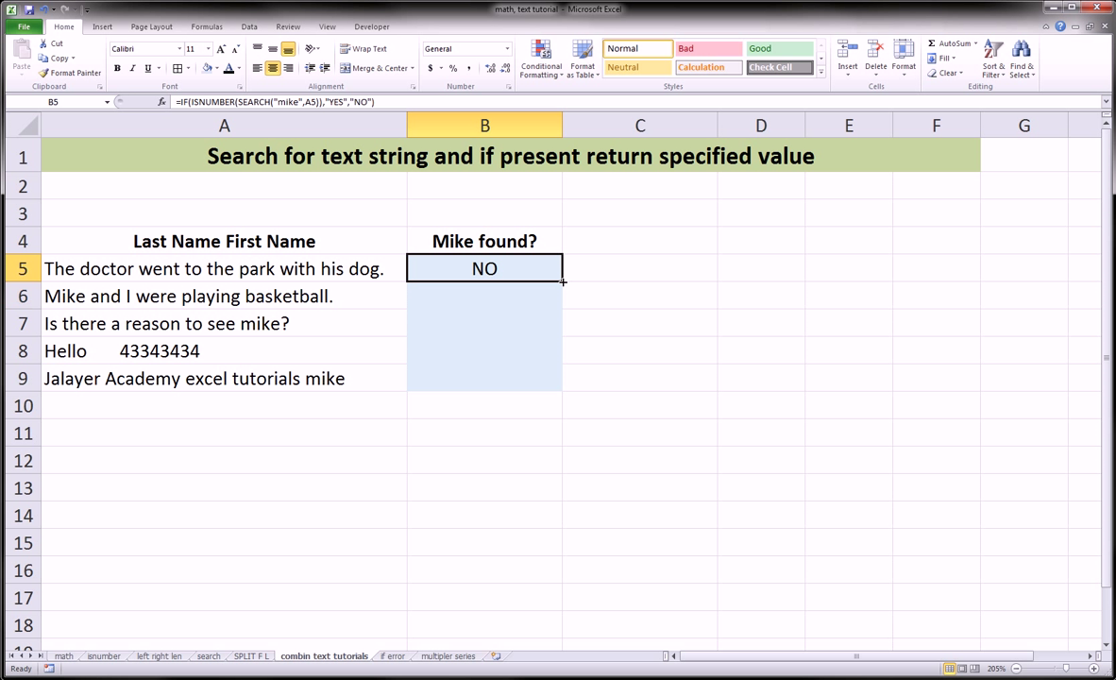
- Fill B5's formula down to B9 and check the NO, YES, YES, NO, YES results
drag(563, 281, 565, 308)
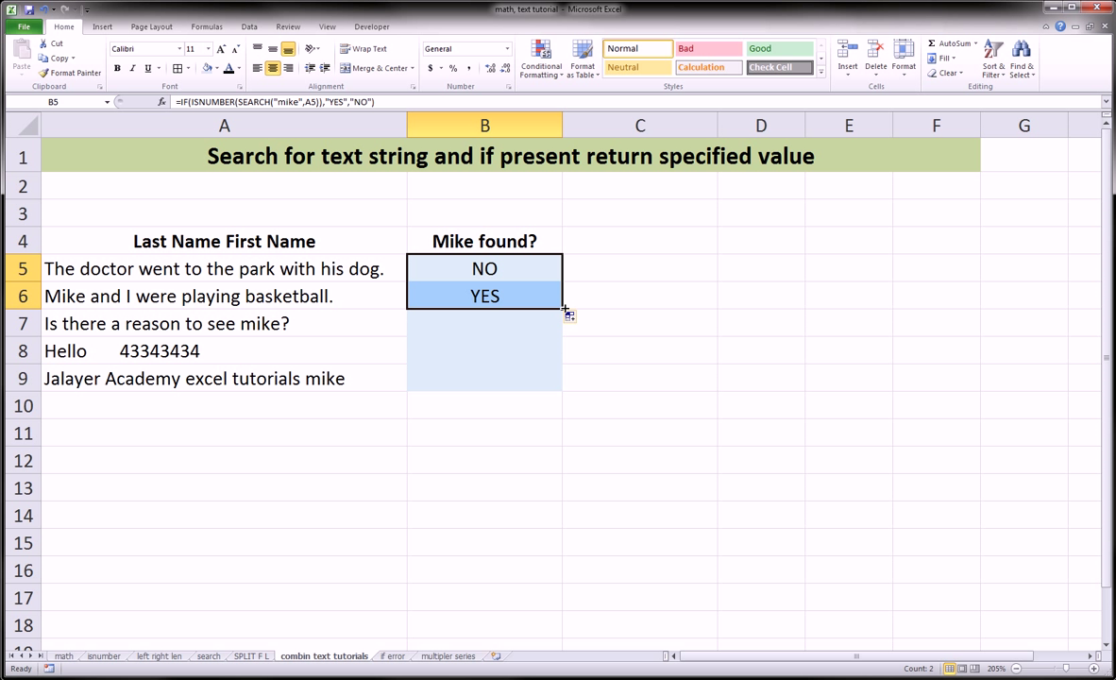
drag(564, 310, 568, 383)
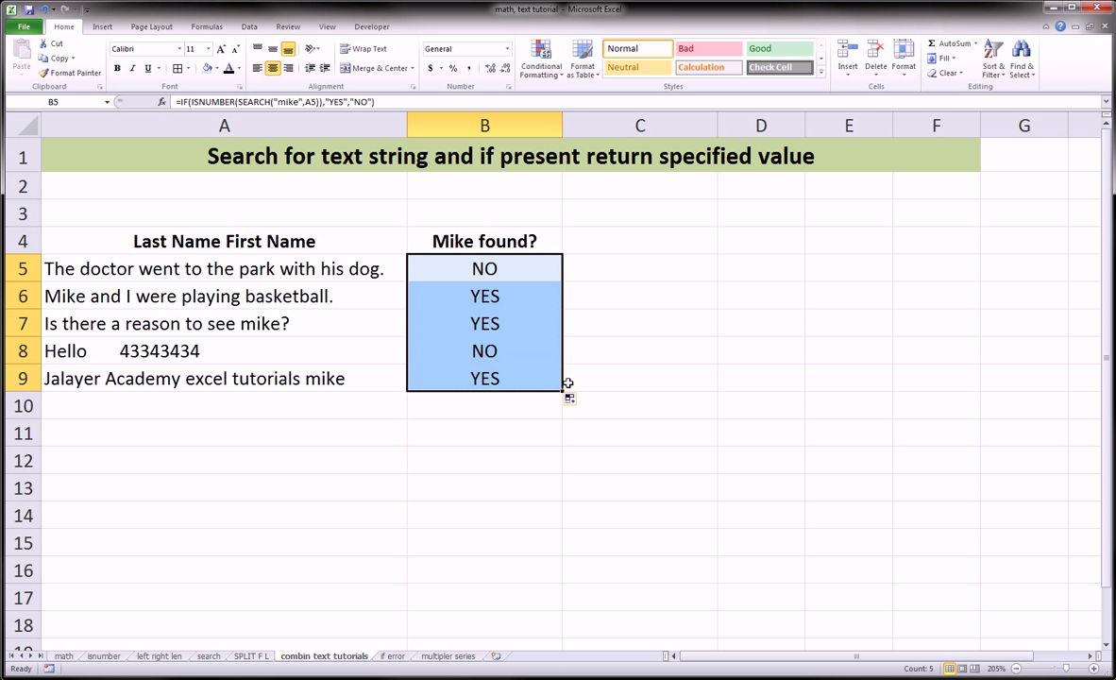
click(520, 411)
click(519, 384)
click(518, 352)
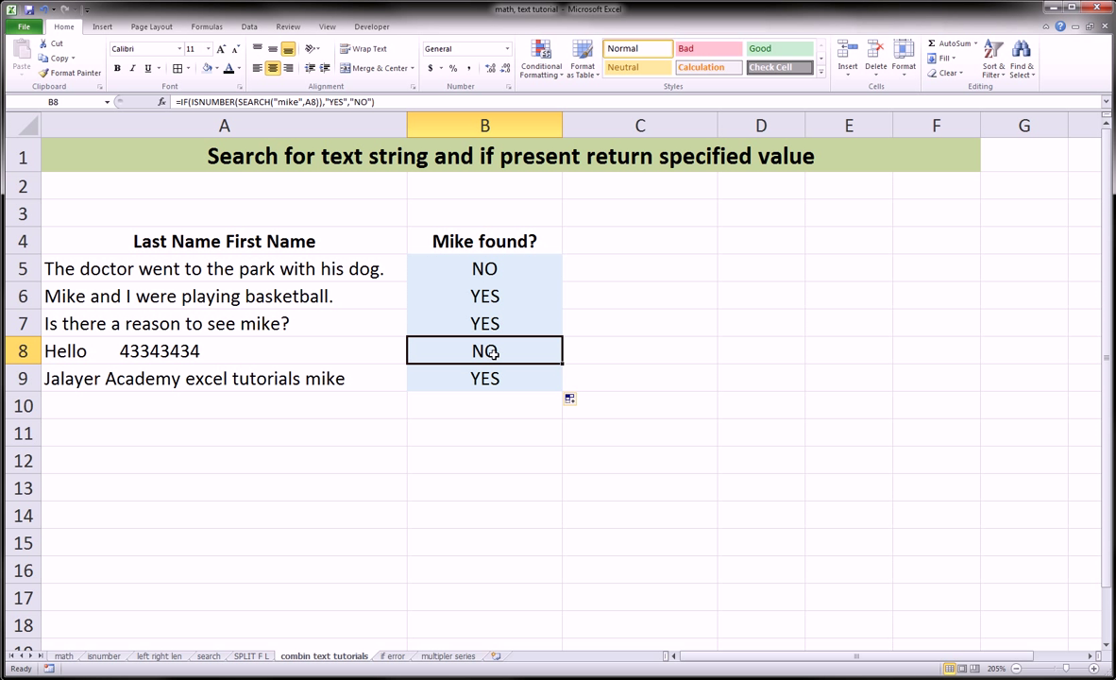
click(244, 350)
key(Right)
click(495, 269)
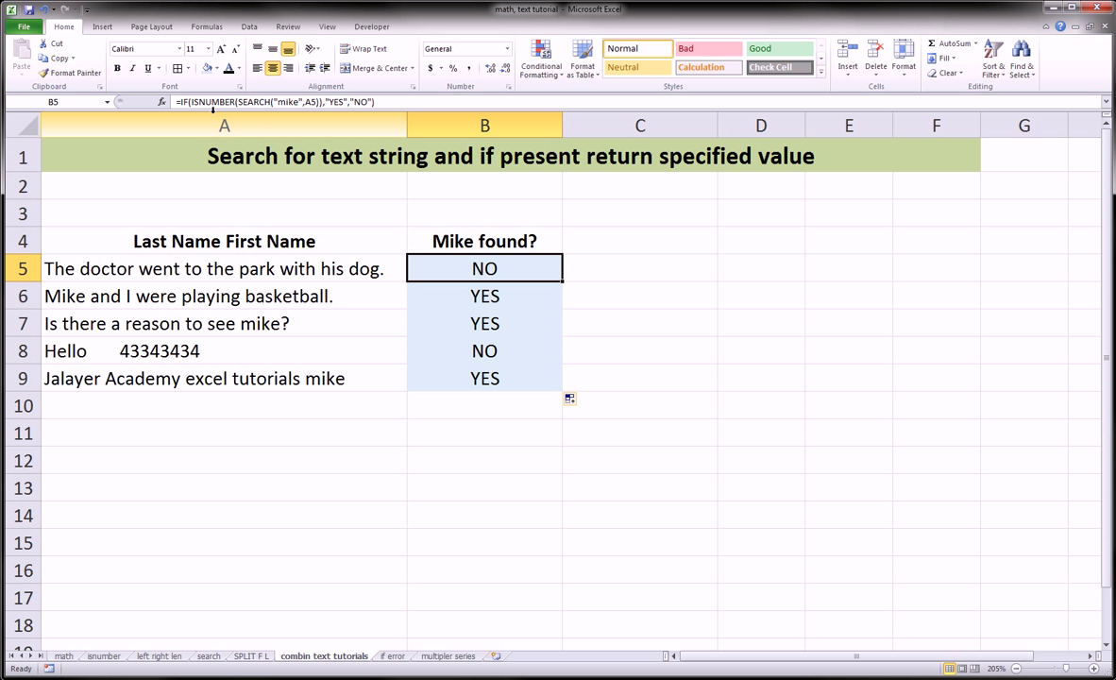
- Type =if(isnumber(search("mike",A5) into C5, correcting the ISNUMBER misspelling
click(615, 273)
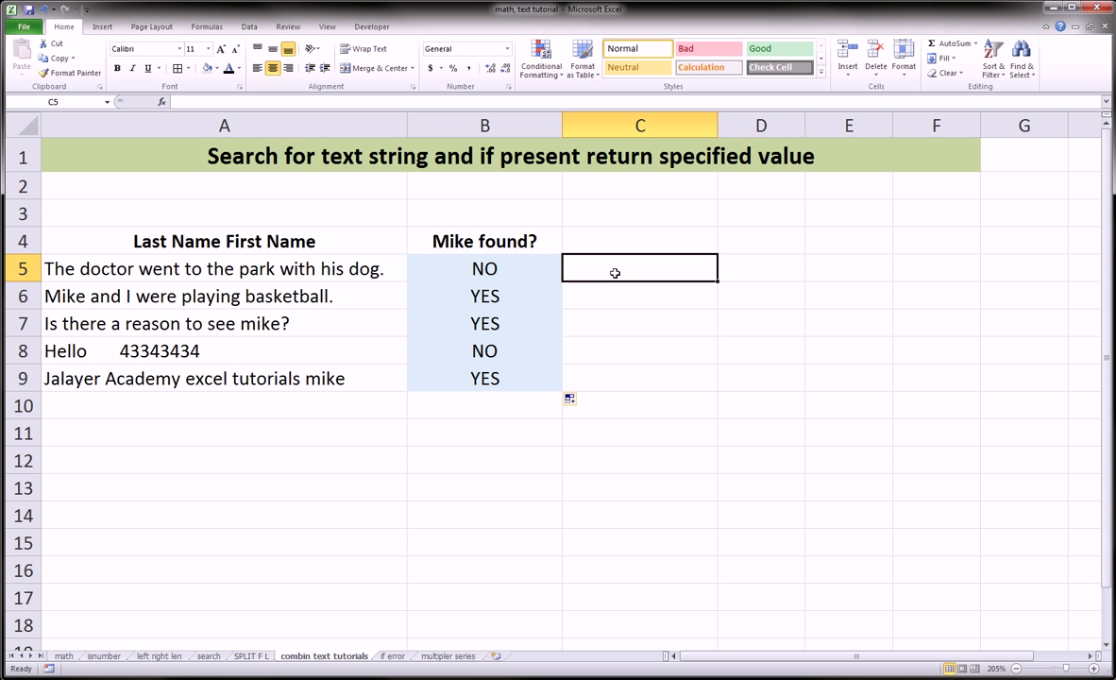
text(=if()
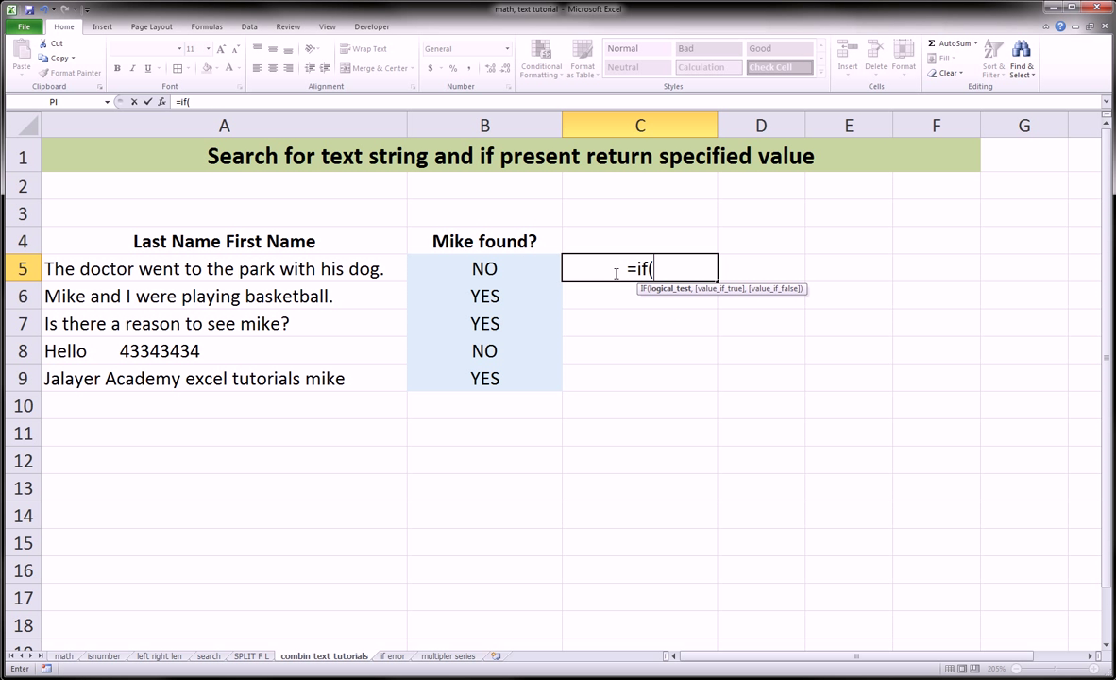
text(isnumer)
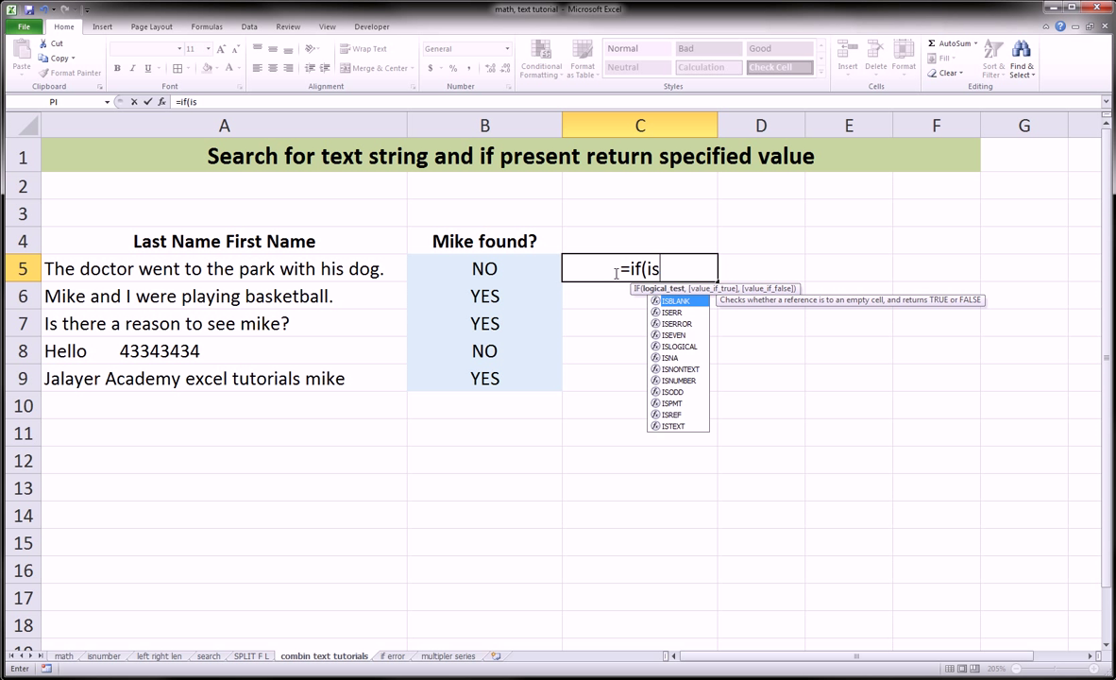
key(BackSpace)
key(BackSpace)
text(ber()
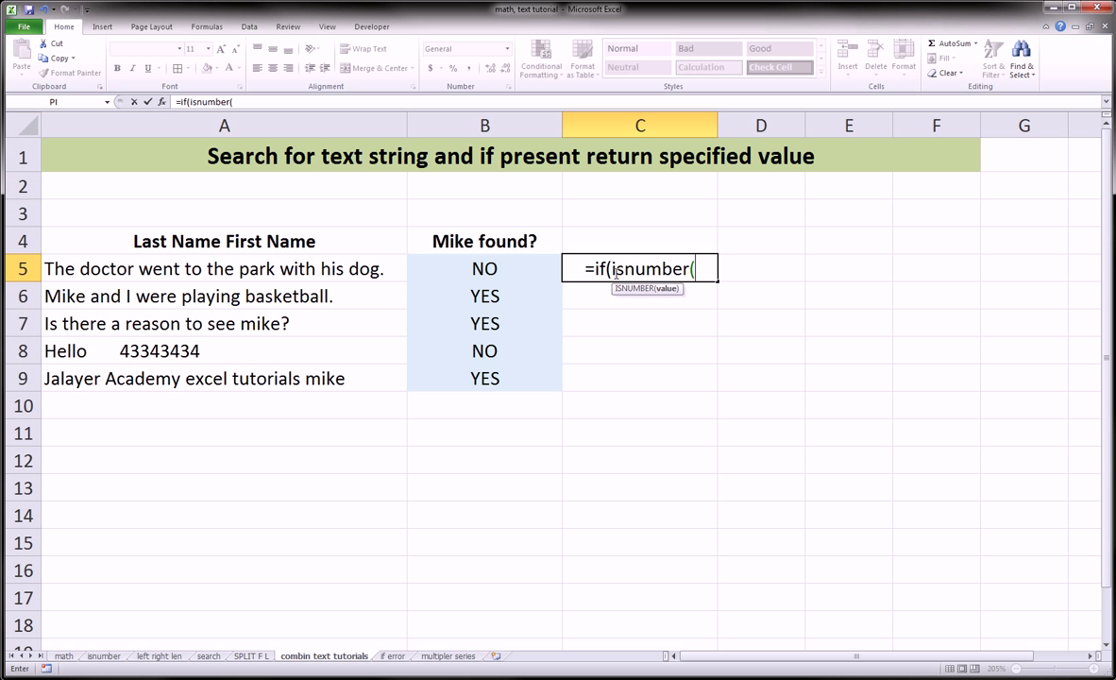
text(s)
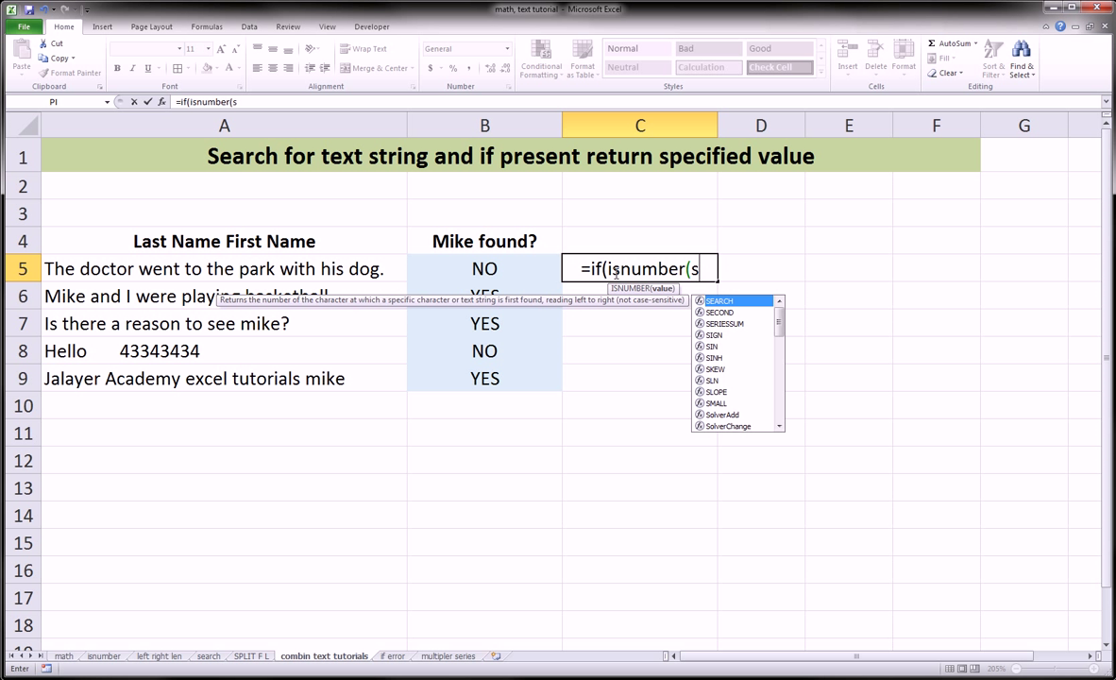
text(earch)
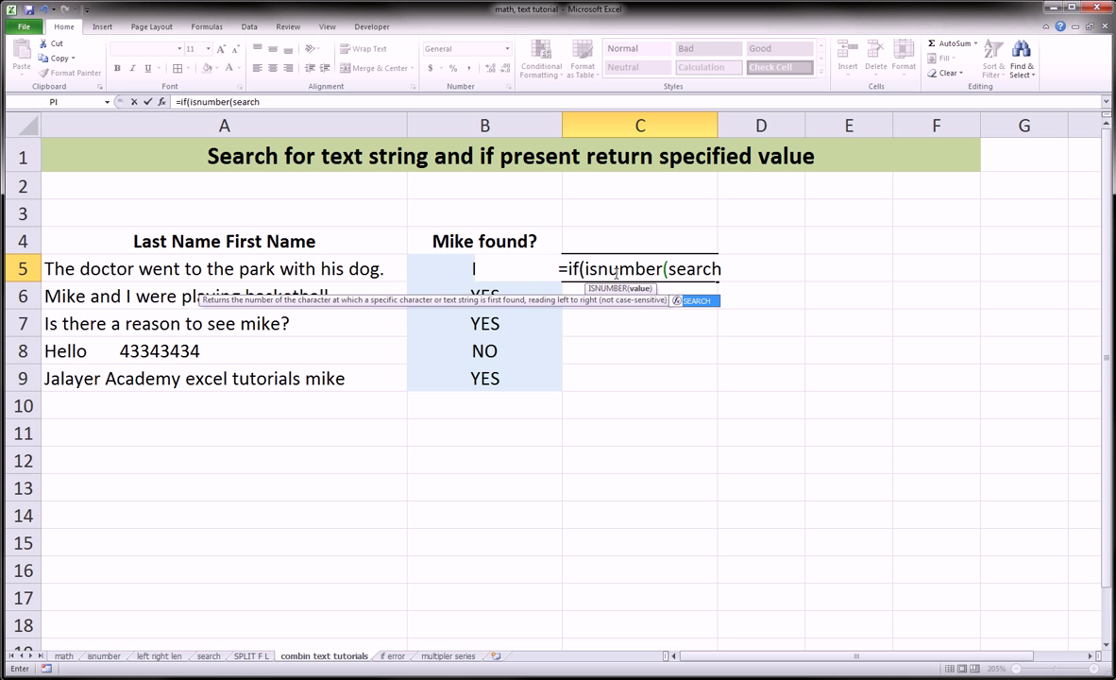
text(("mi)
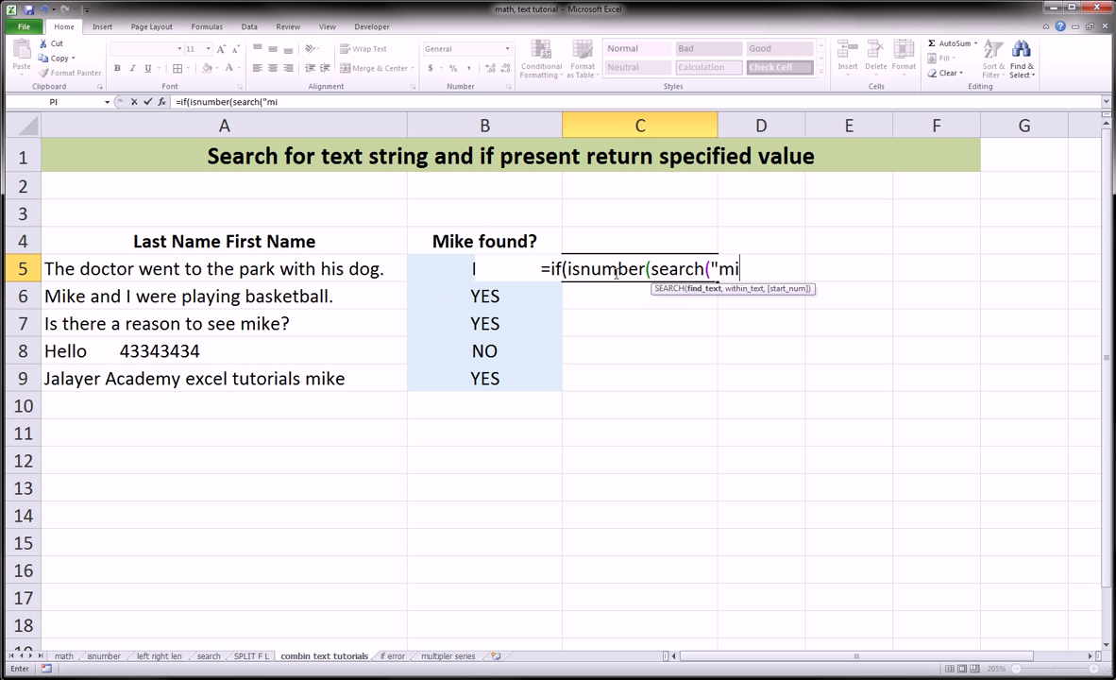
text(ke",)
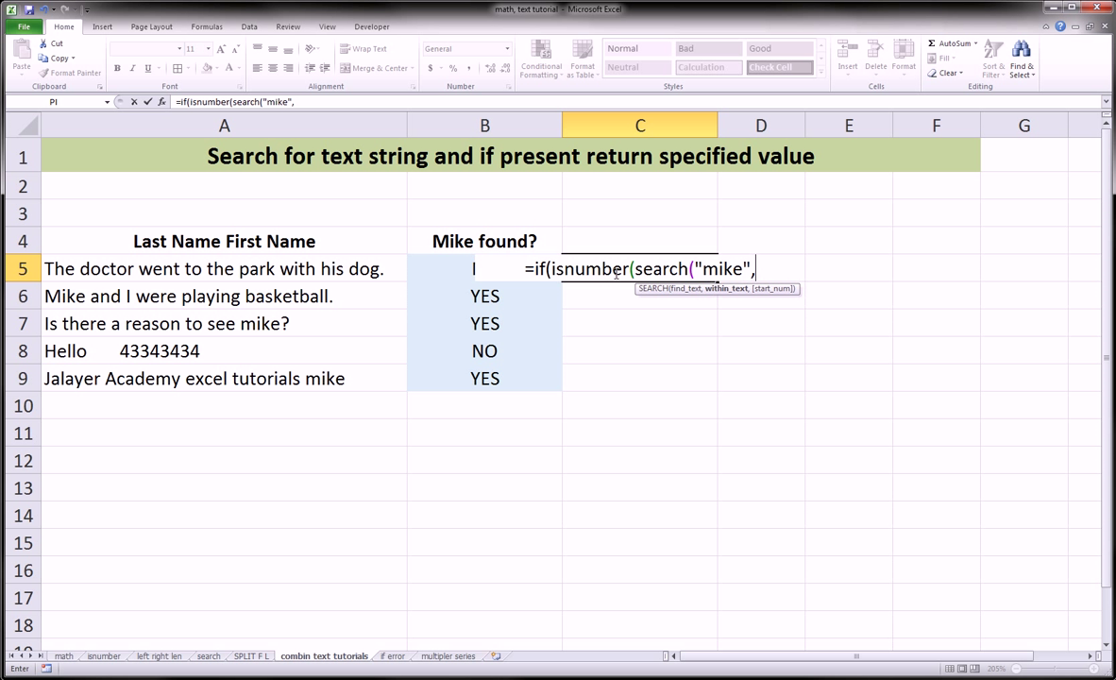
click(360, 266)
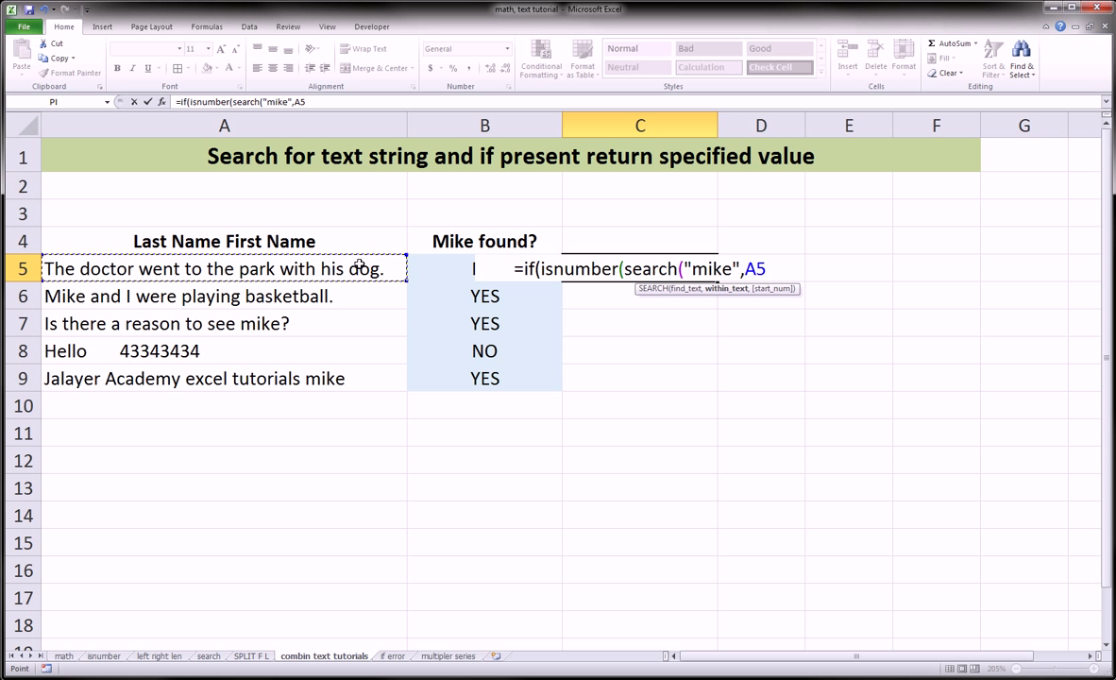
text())
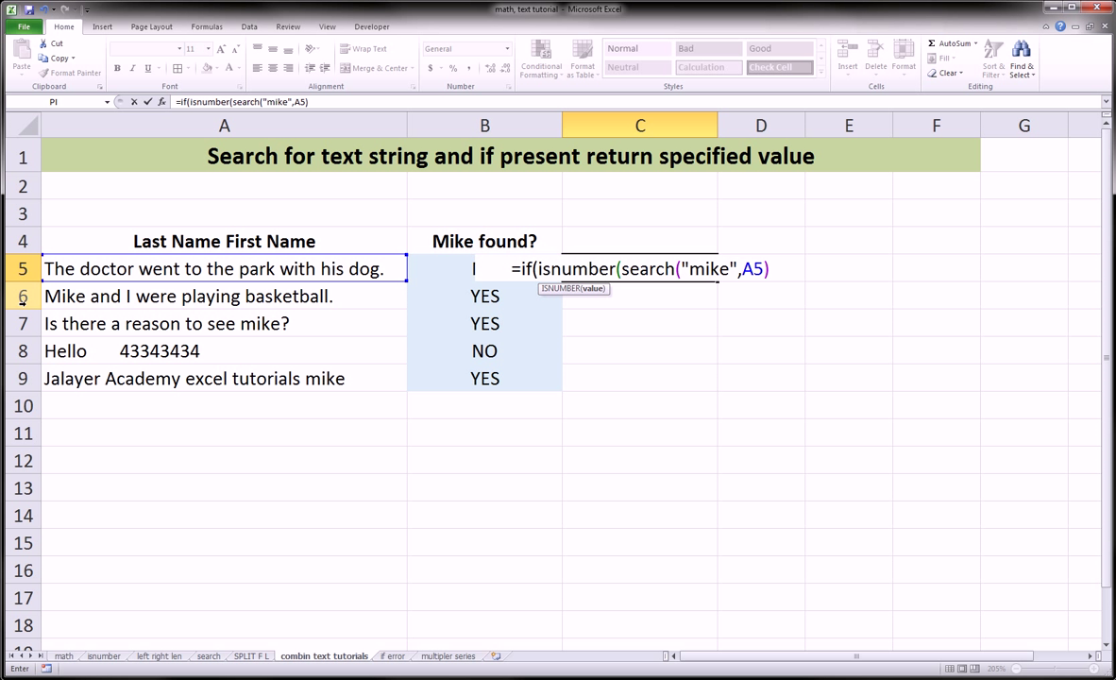
mouse_move(40, 285)
mouse_down()
mouse_move(75, 289)
mouse_move(91, 310)
mouse_move(38, 301)
mouse_move(39, 287)
mouse_move(60, 304)
mouse_up()
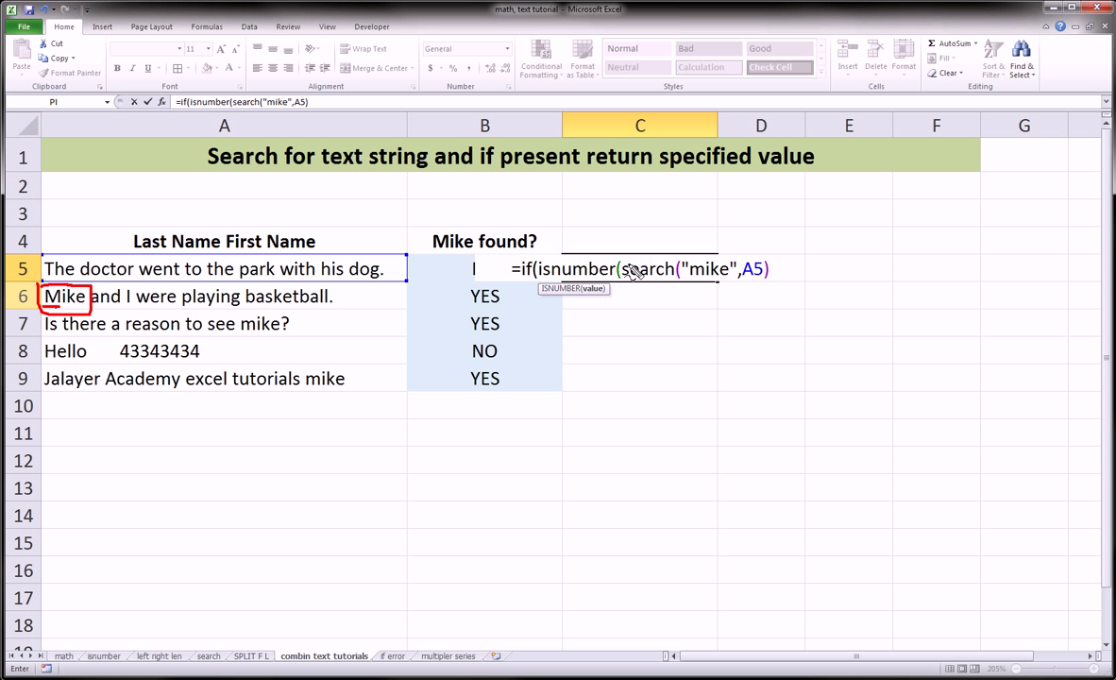
mouse_move(630, 269)
mouse_down()
mouse_move(662, 248)
mouse_move(772, 246)
mouse_move(775, 265)
mouse_up()
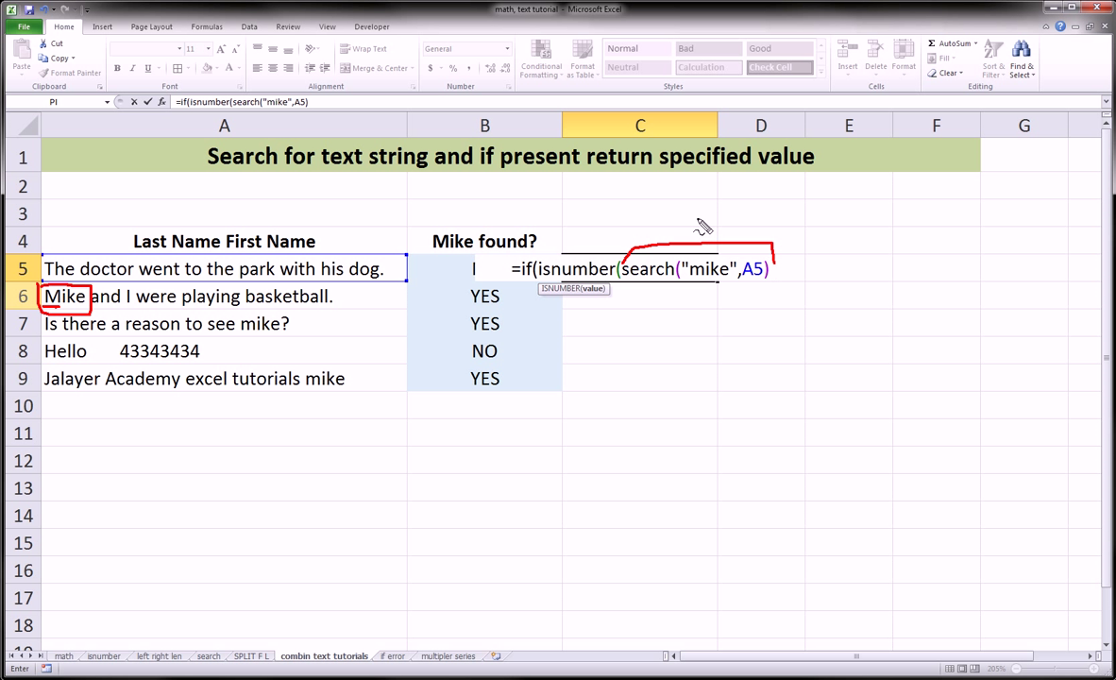
drag(695, 215, 718, 245)
mouse_move(568, 263)
mouse_down()
mouse_move(619, 213)
mouse_move(667, 226)
mouse_move(778, 193)
mouse_move(774, 276)
mouse_up()
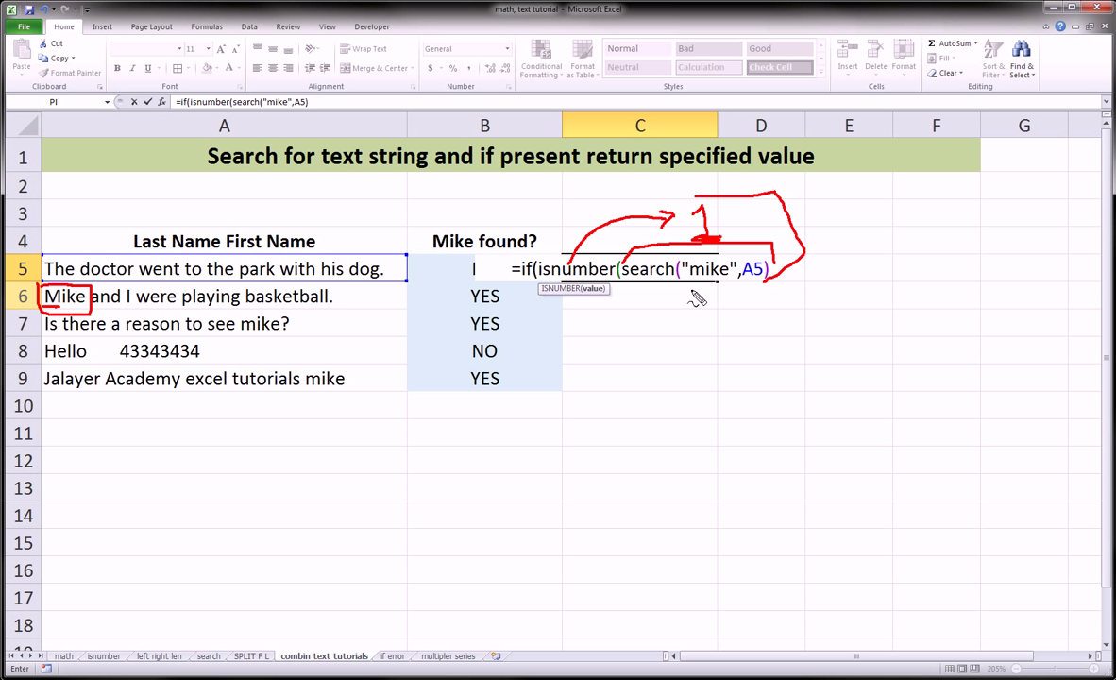
mouse_move(538, 284)
mouse_down()
mouse_move(815, 297)
mouse_move(809, 281)
mouse_up()
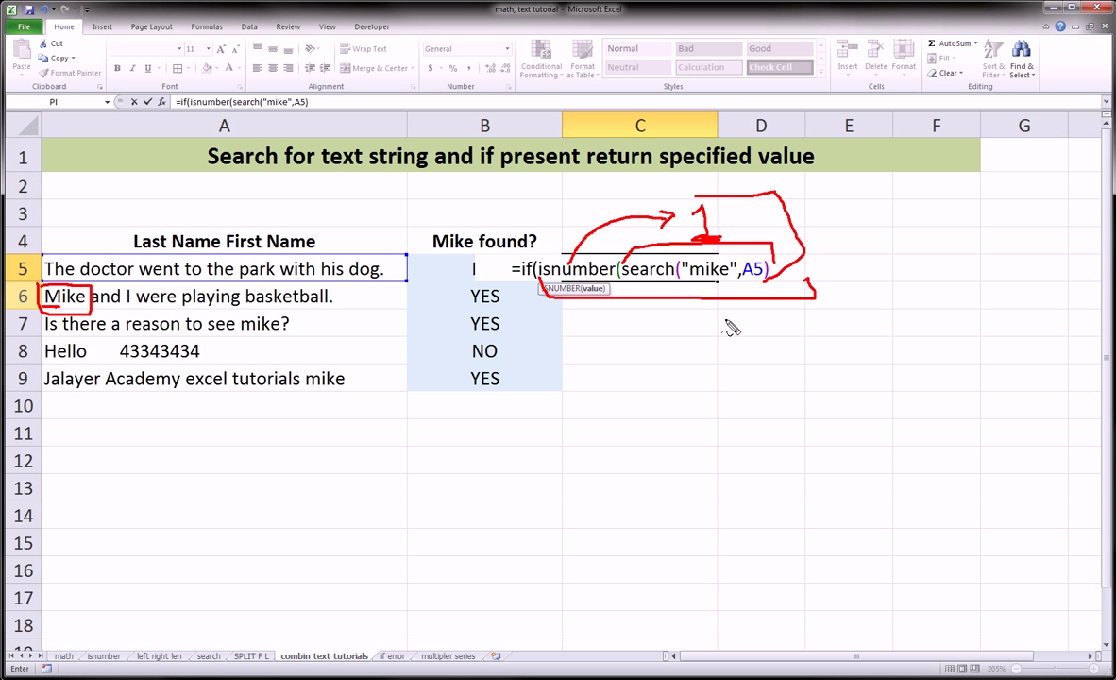
mouse_move(655, 311)
mouse_down()
mouse_move(656, 333)
mouse_move(672, 310)
mouse_move(676, 327)
mouse_move(703, 318)
mouse_move(710, 331)
mouse_move(722, 316)
mouse_move(732, 333)
mouse_up()
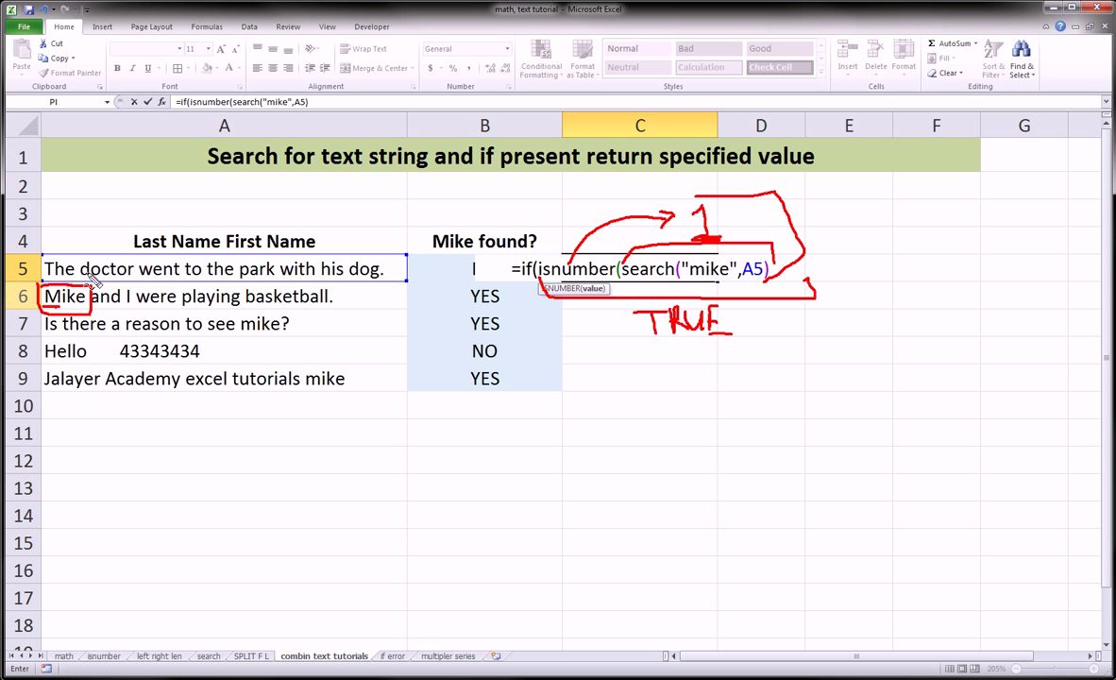
mouse_move(42, 247)
mouse_down()
mouse_move(378, 244)
mouse_move(64, 297)
mouse_up()
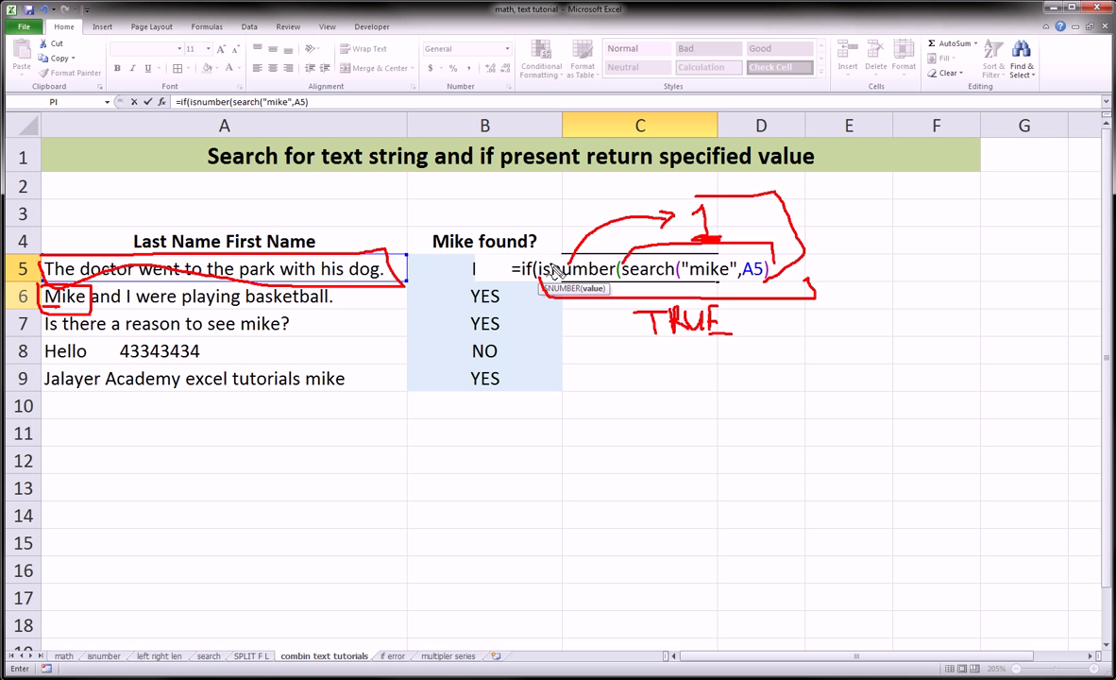
mouse_move(552, 269)
mouse_down()
mouse_move(529, 209)
mouse_move(605, 191)
mouse_move(652, 206)
mouse_up()
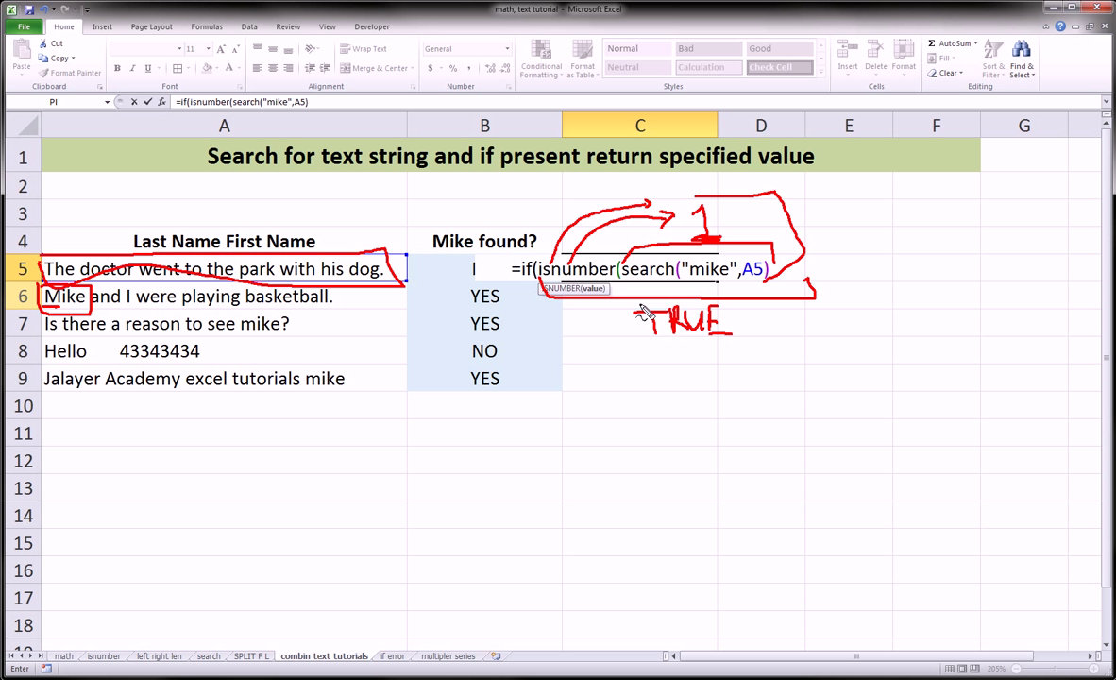
- Finish C5 with ,"YES","NO") so it returns NO for the dog sentence
key(Escape)
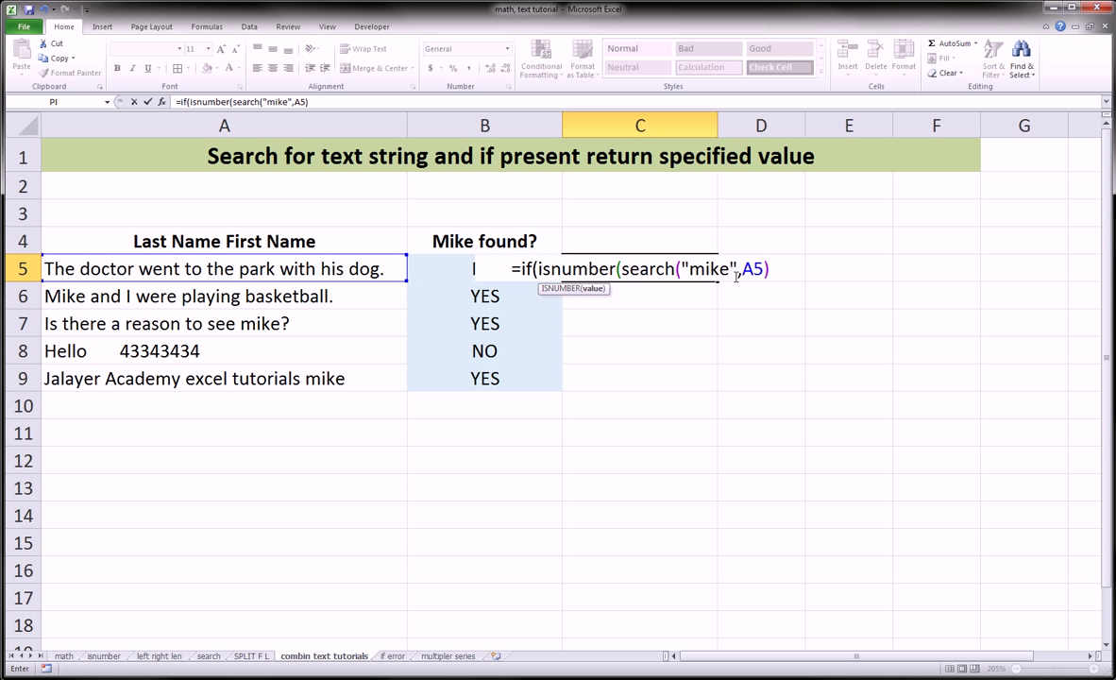
text())
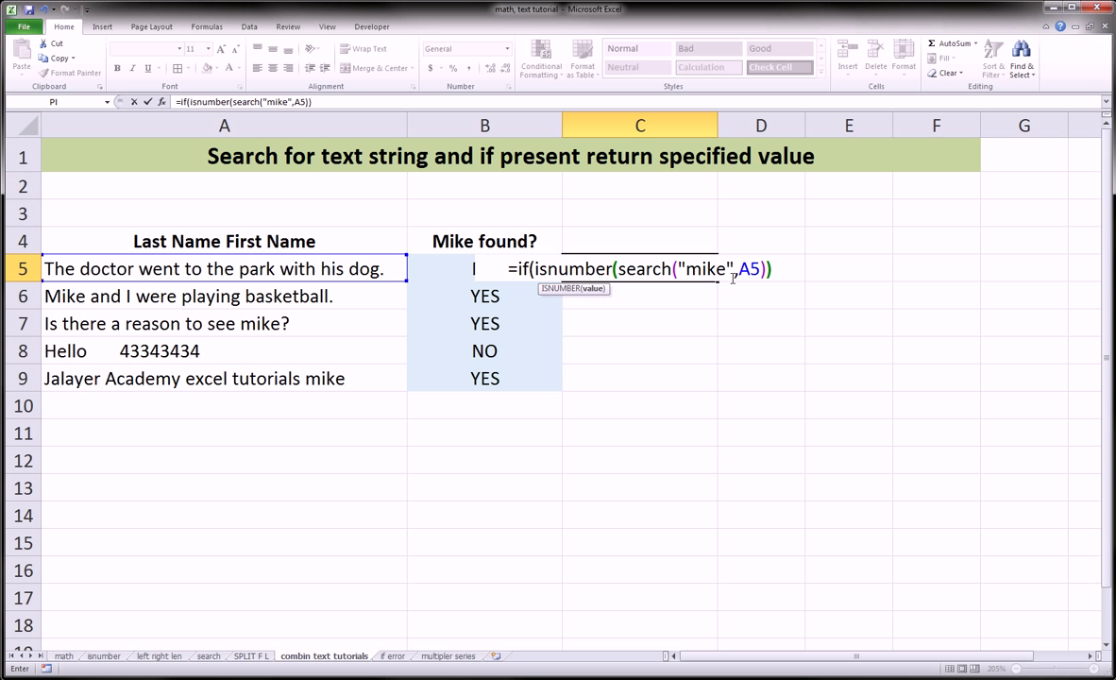
text(,)
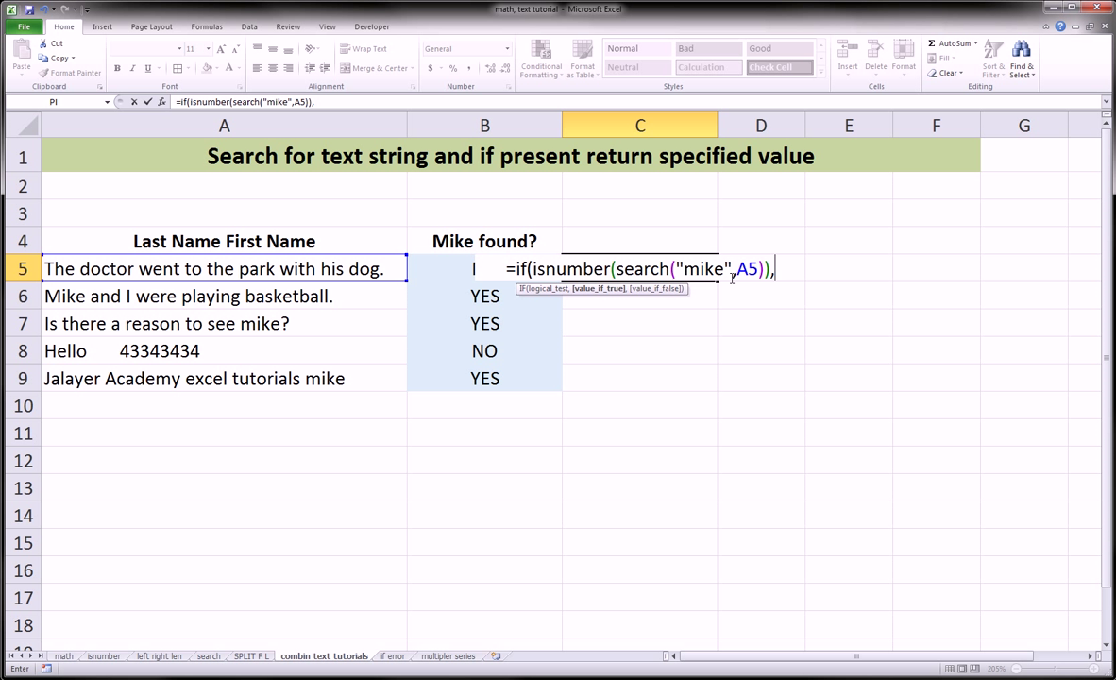
text(")
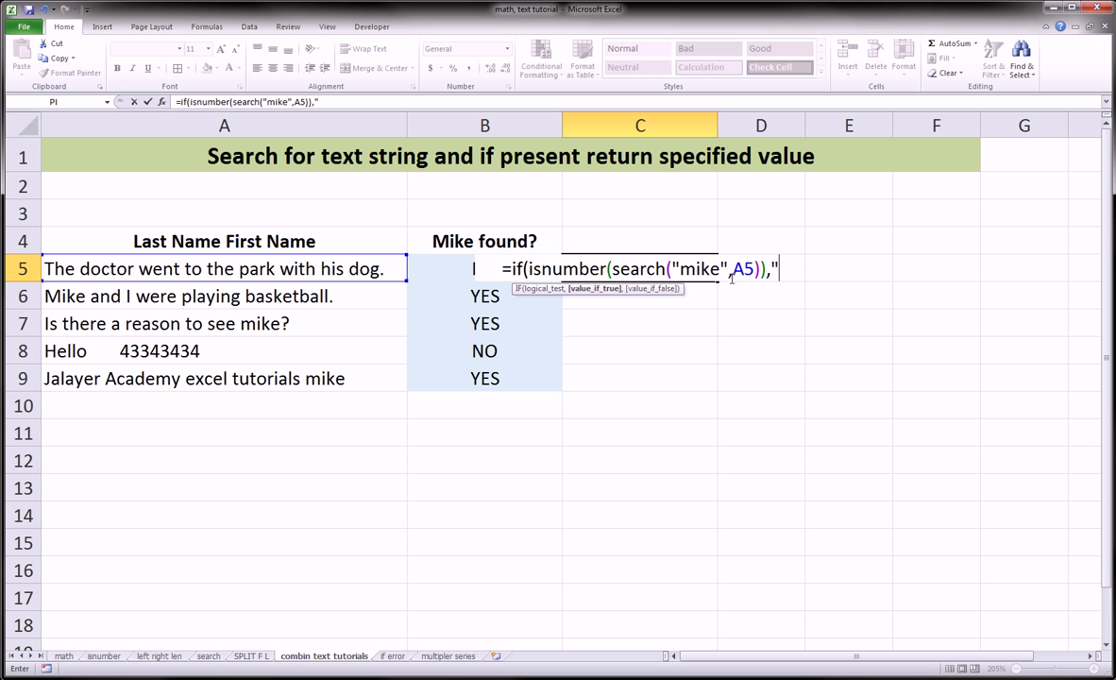
text(YES")
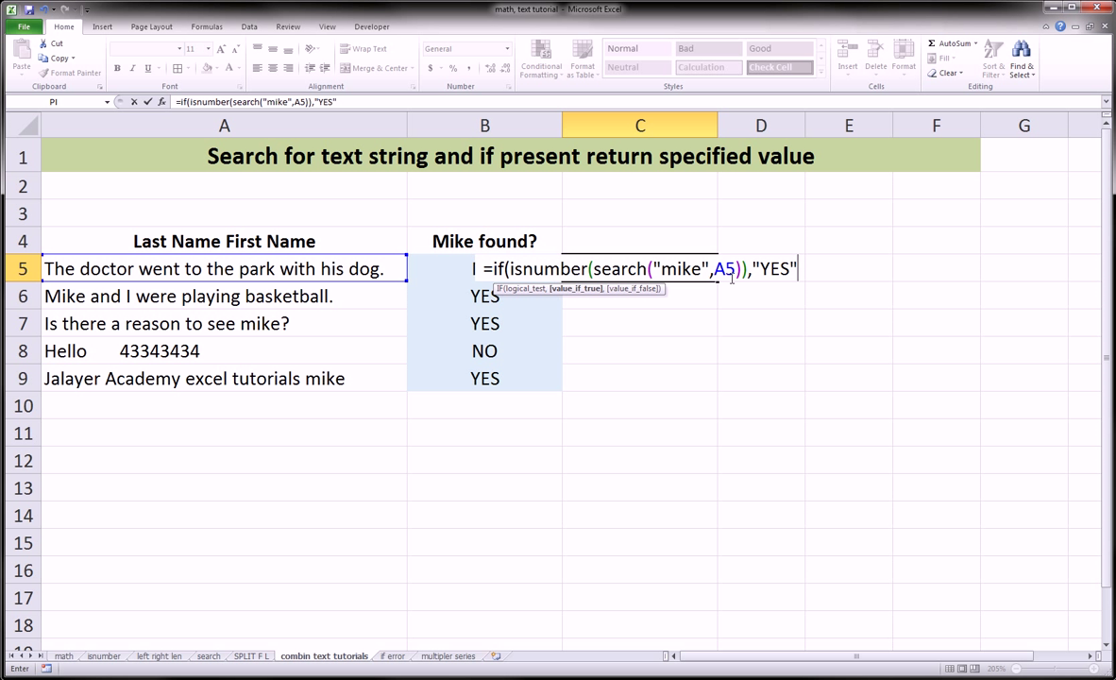
text(,)
text("N)
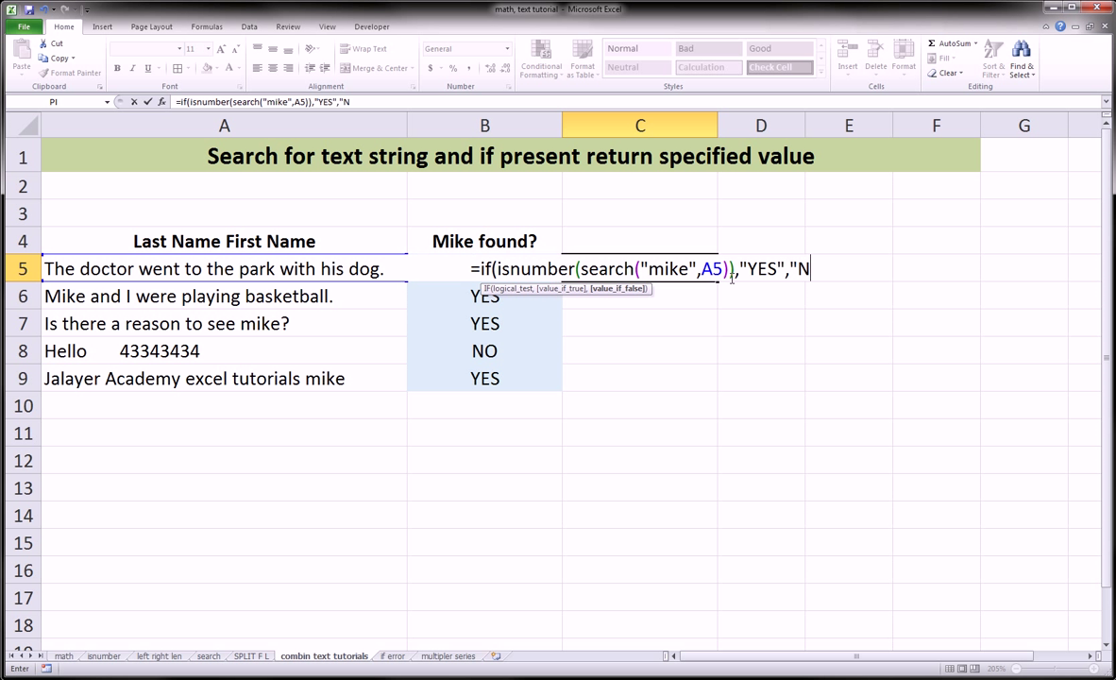
text(O"))
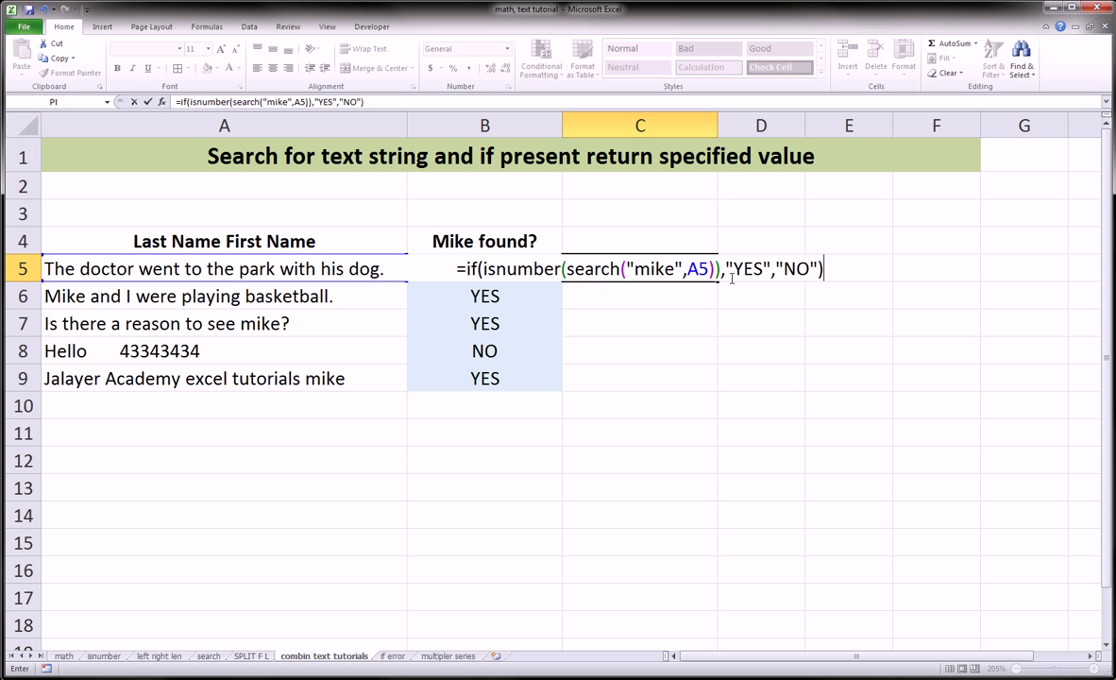
key(Return)
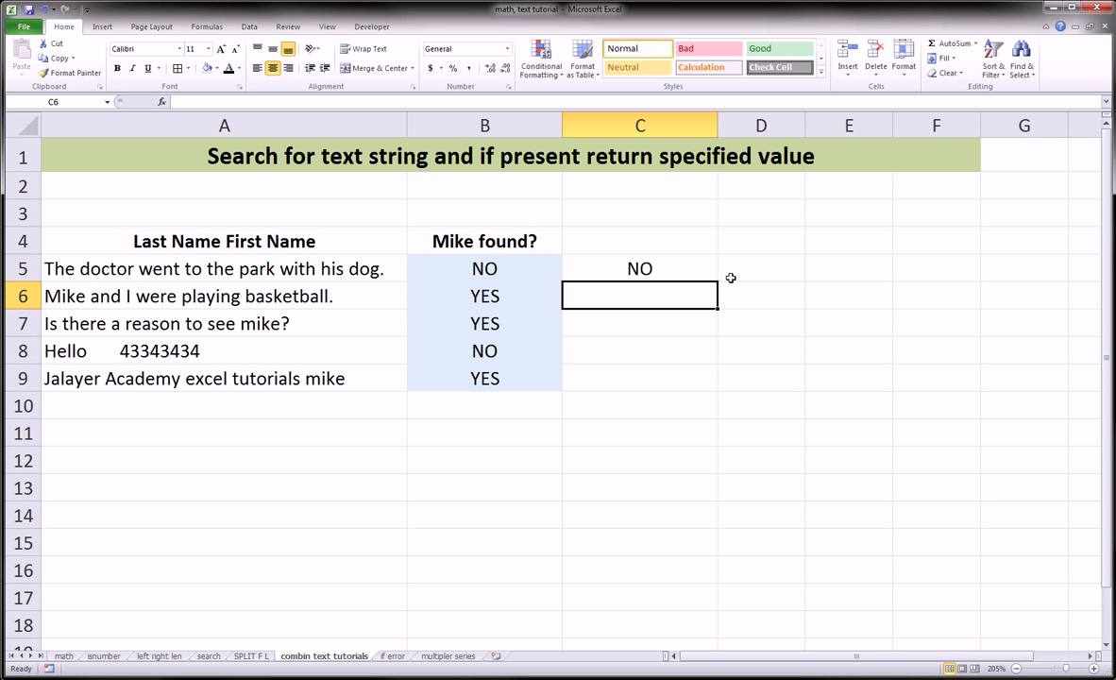
click(637, 272)
- Compare with B5's formula, then delete the practice formula from C5
click(540, 269)
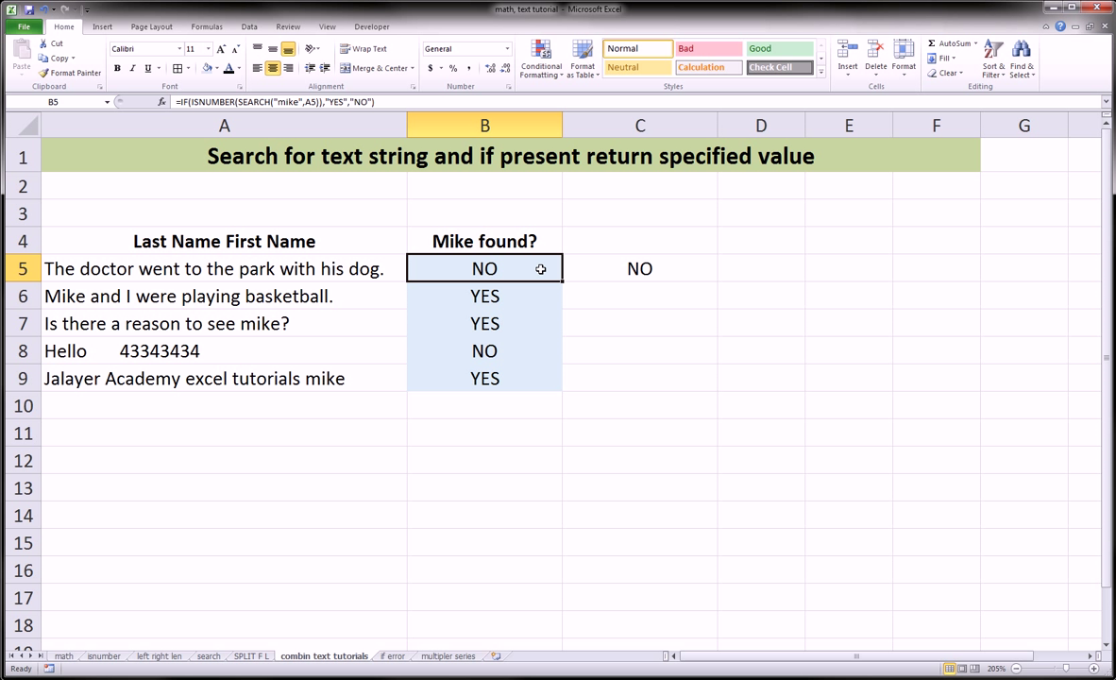
key(Right)
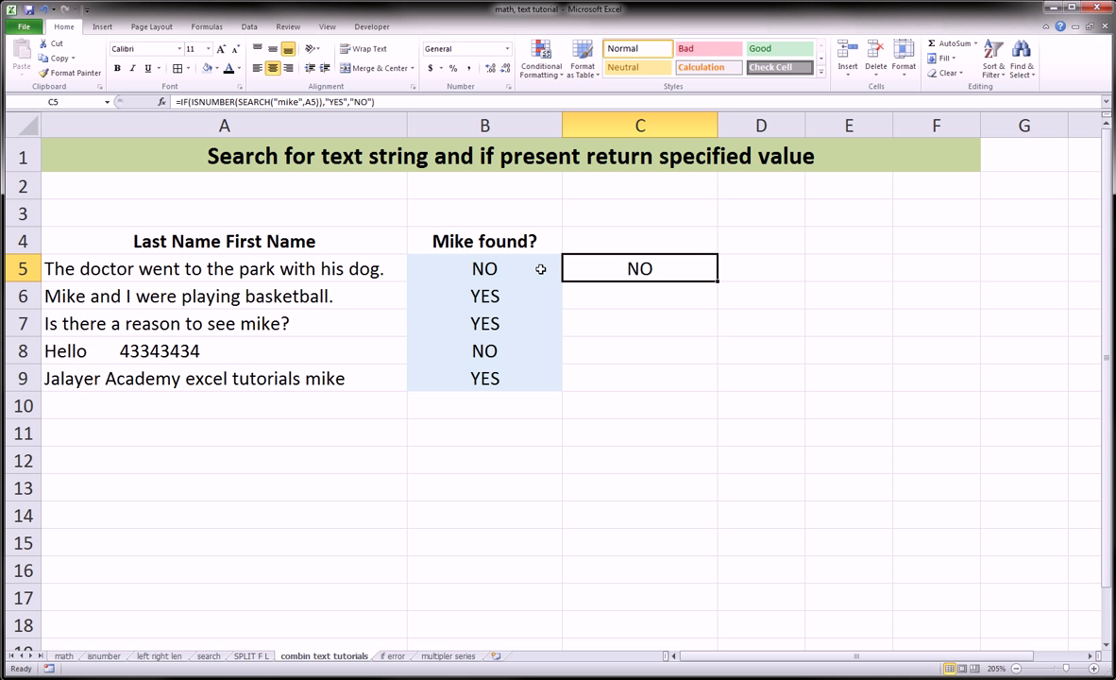
key(Delete)
key(Left)
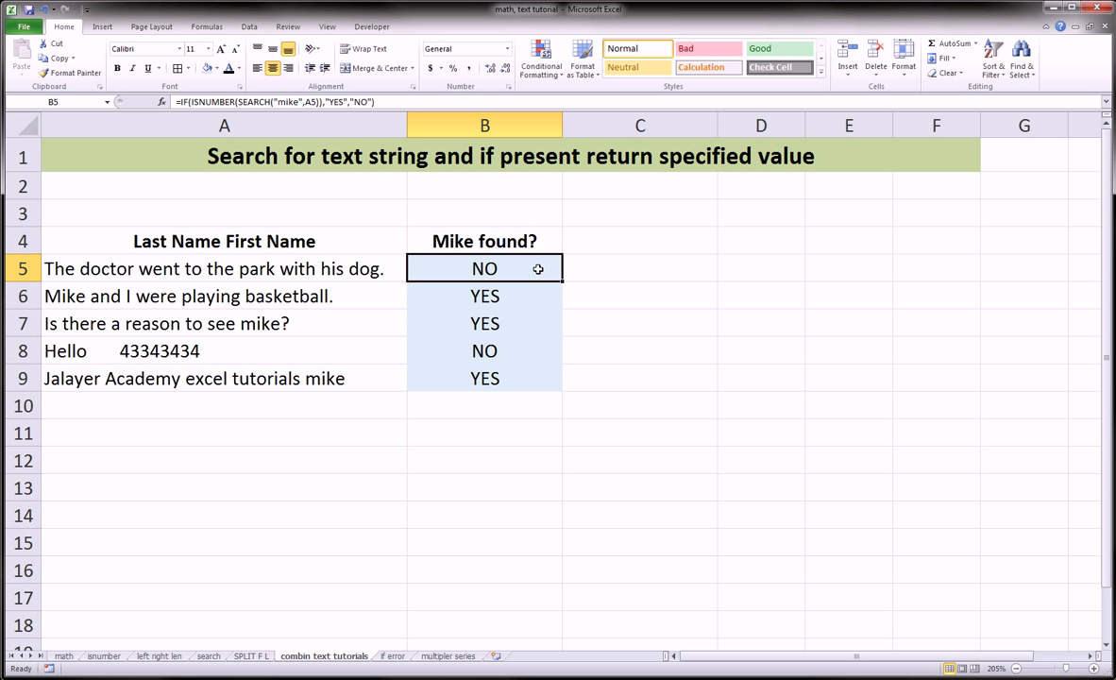
- Replace "YES" with "FOUND MIKE" in B6's formula
click(477, 293)
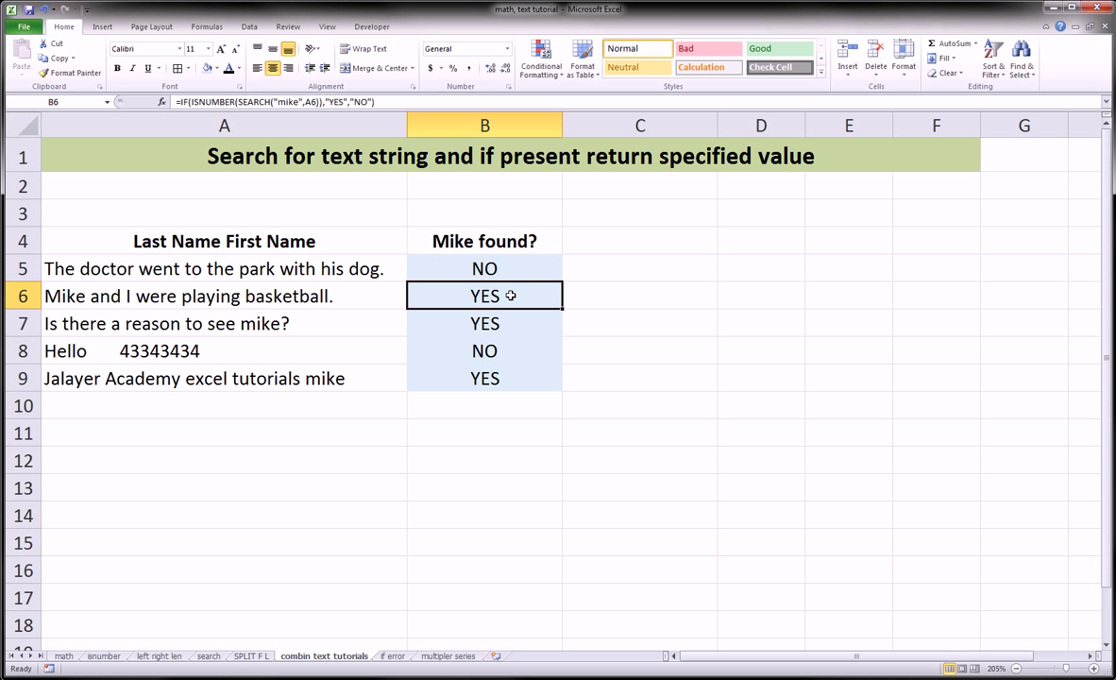
double_click(335, 102)
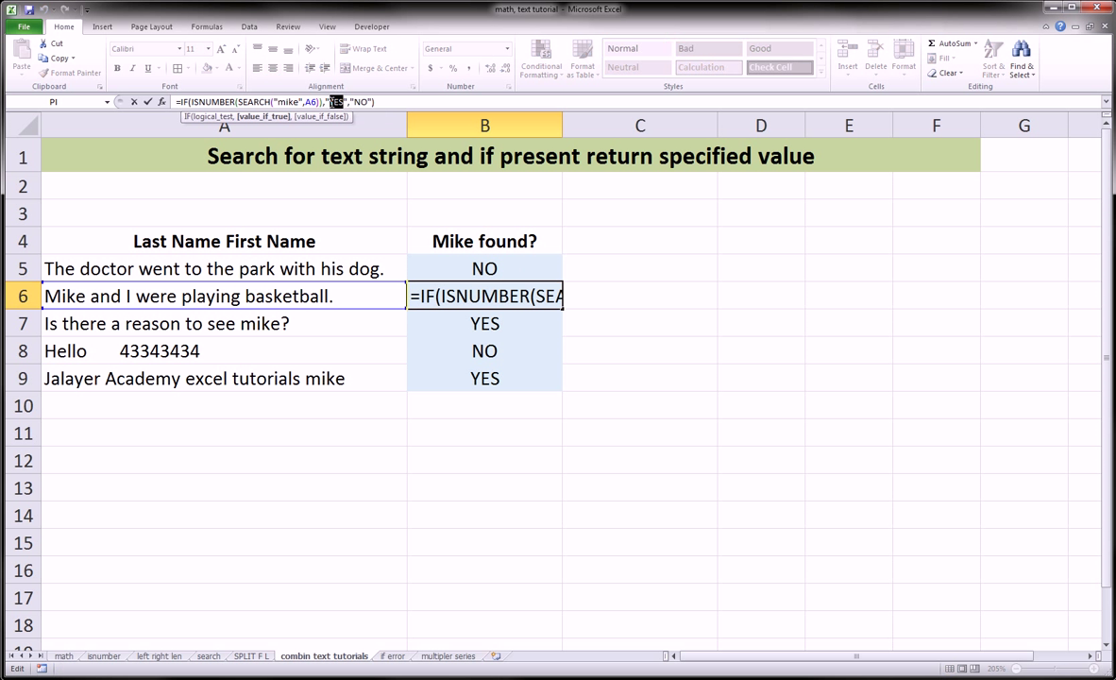
text(FOUN)
text(D MI)
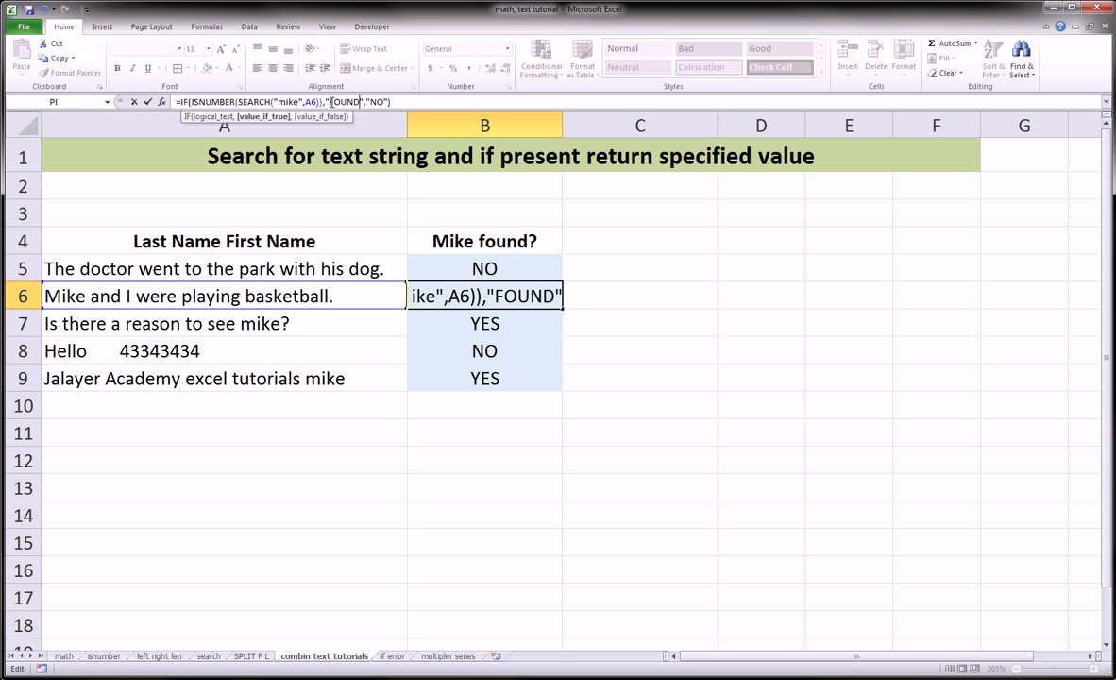
text(KE)
key(Return)
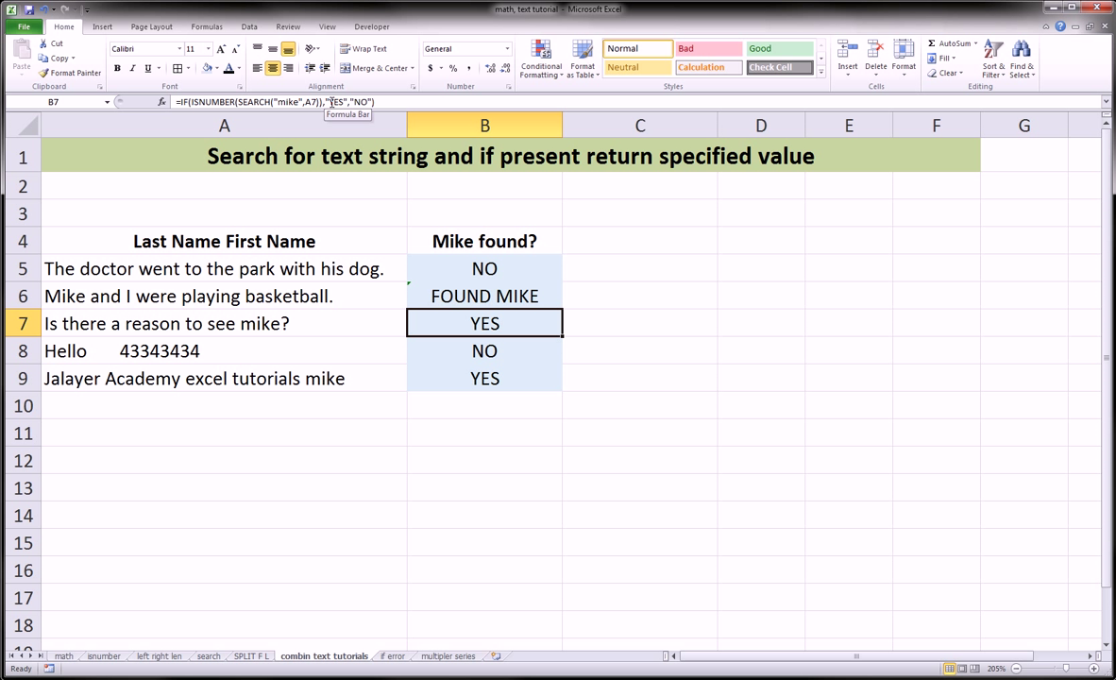
key(Up)
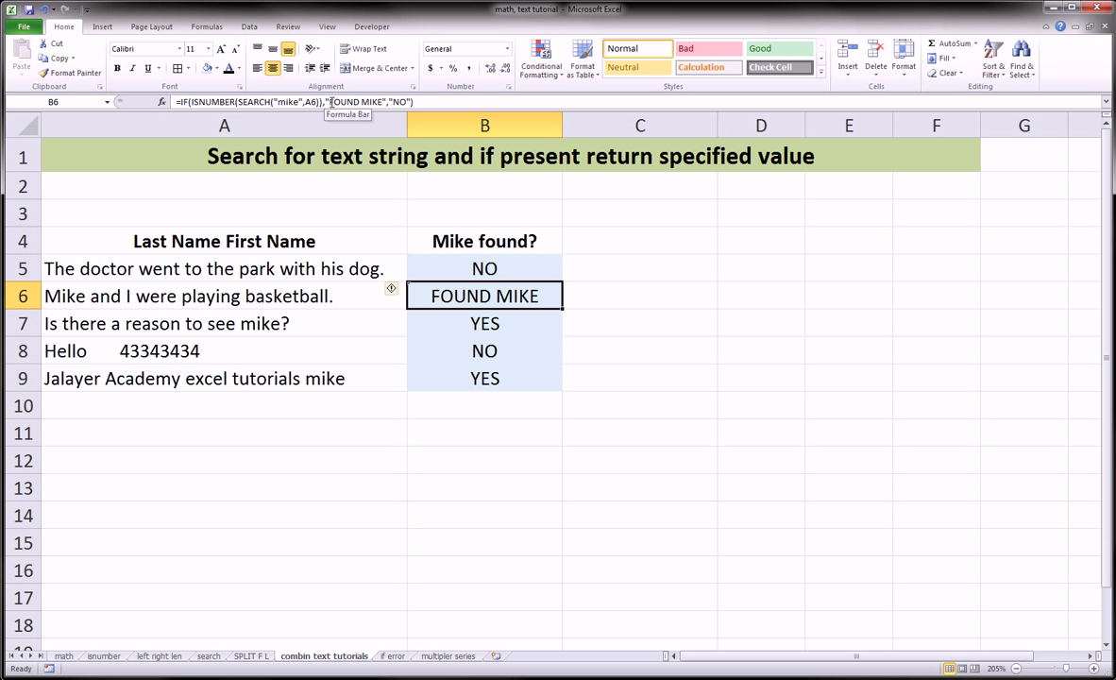